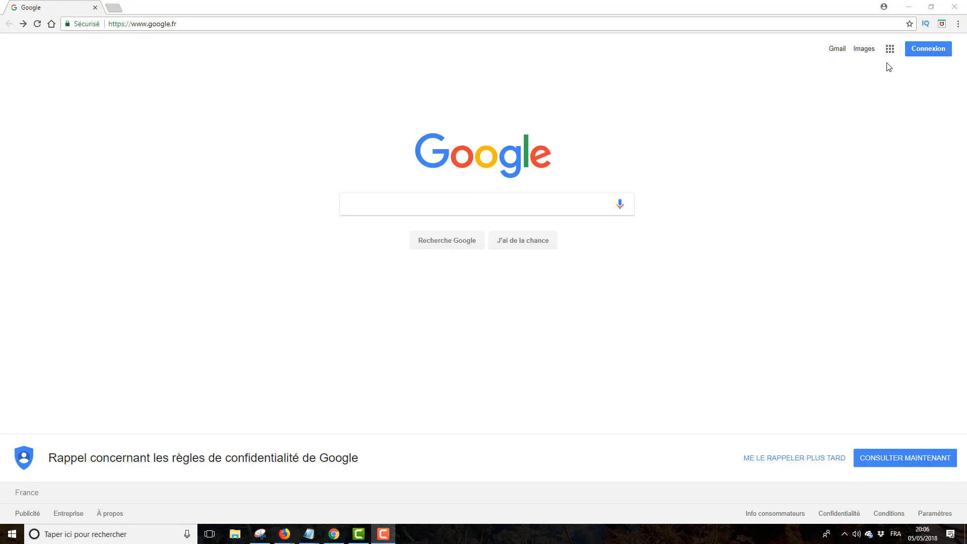
# - Create a new Google account from Mon compte, submitting the details and accepting the privacy rules and terms
pyautogui.click(890, 49)
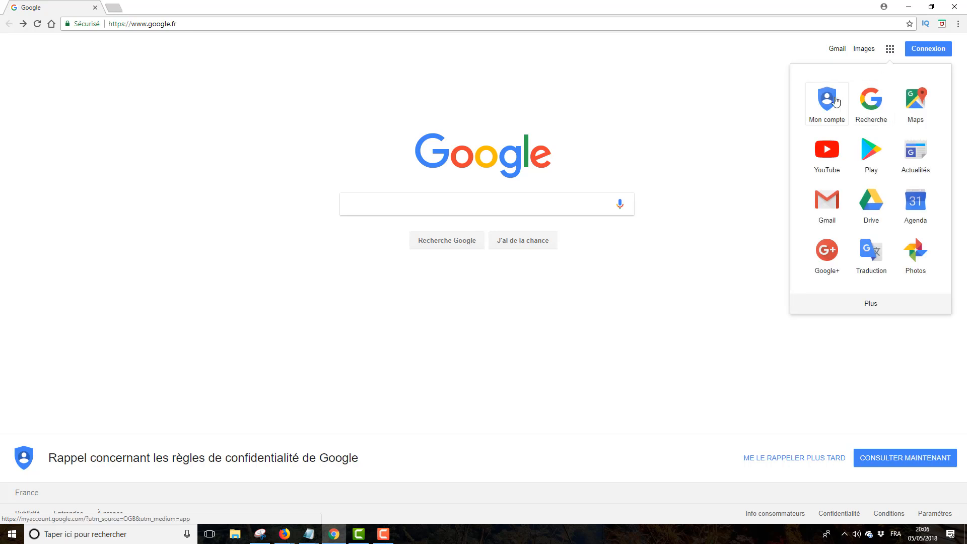
pyautogui.click(834, 102)
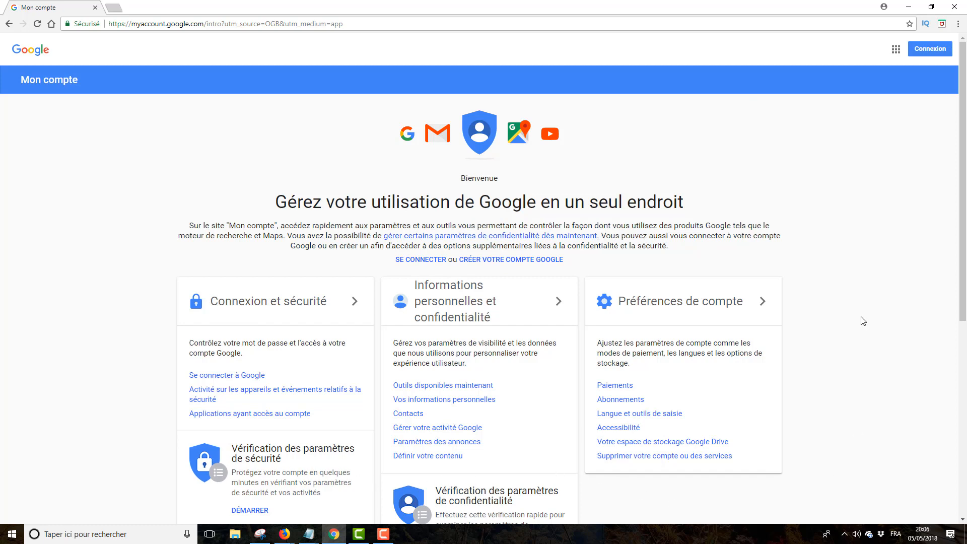
pyautogui.click(524, 263)
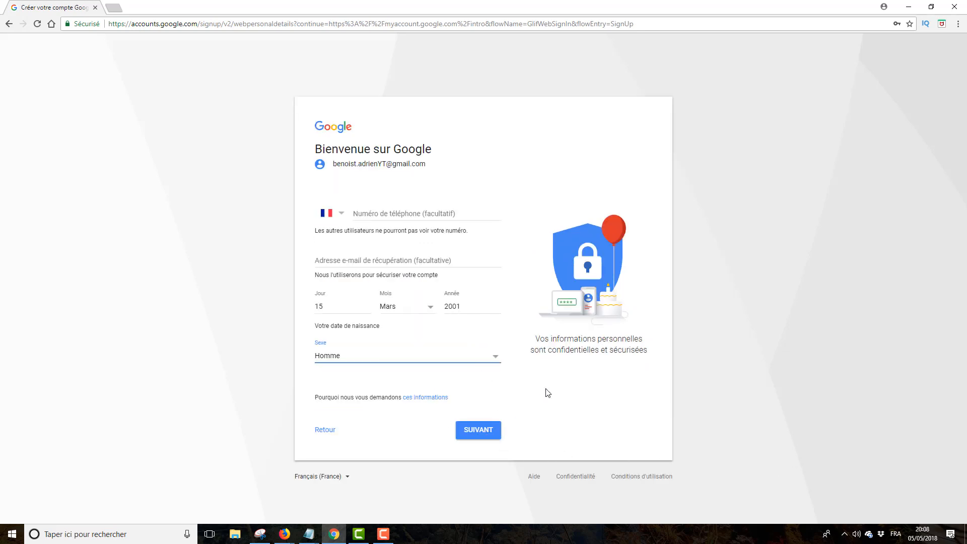
pyautogui.click(493, 429)
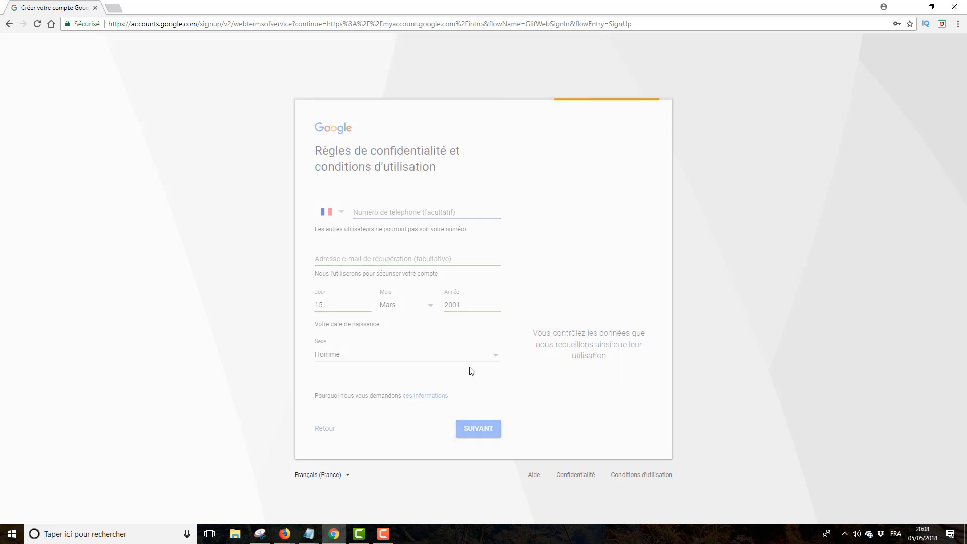
pyautogui.scroll(-10, 470, 371)
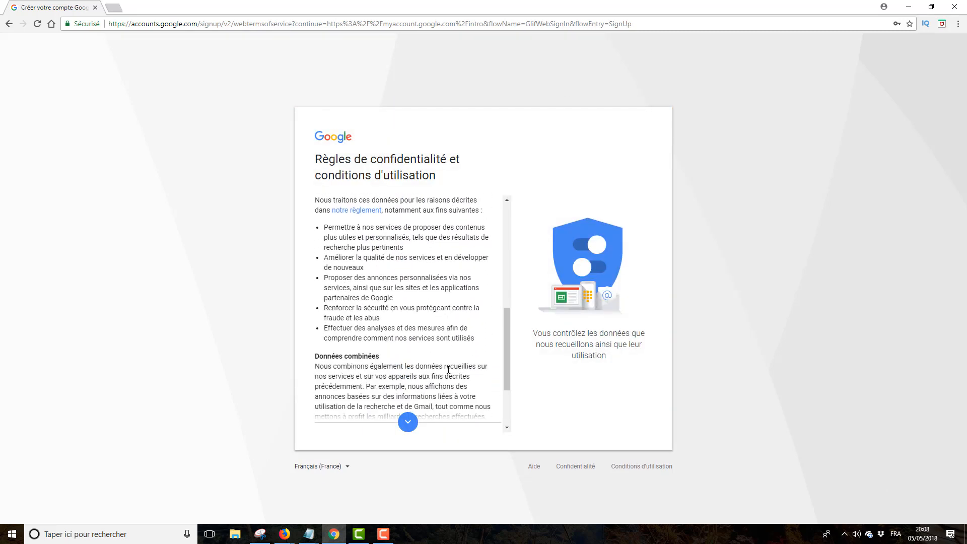
pyautogui.scroll(-2, 455, 376)
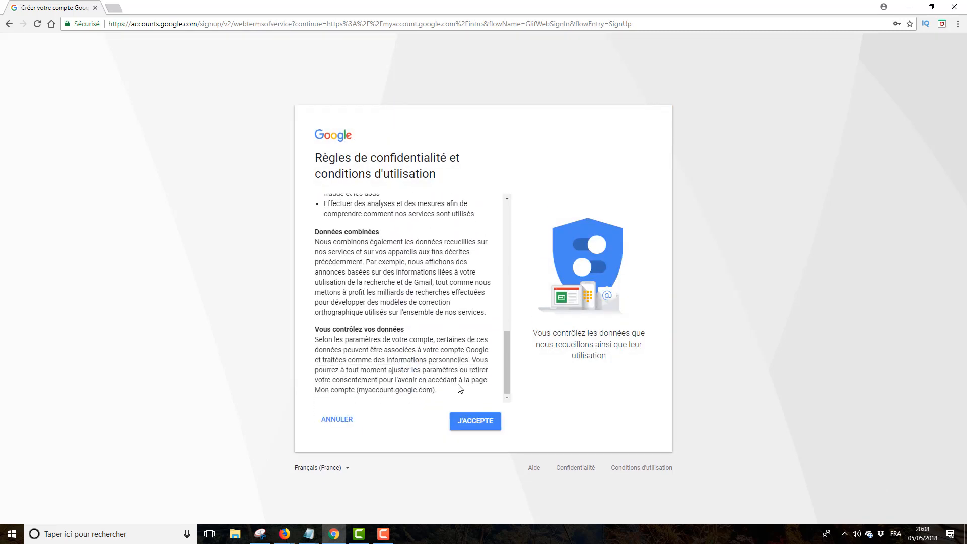
pyautogui.click(491, 428)
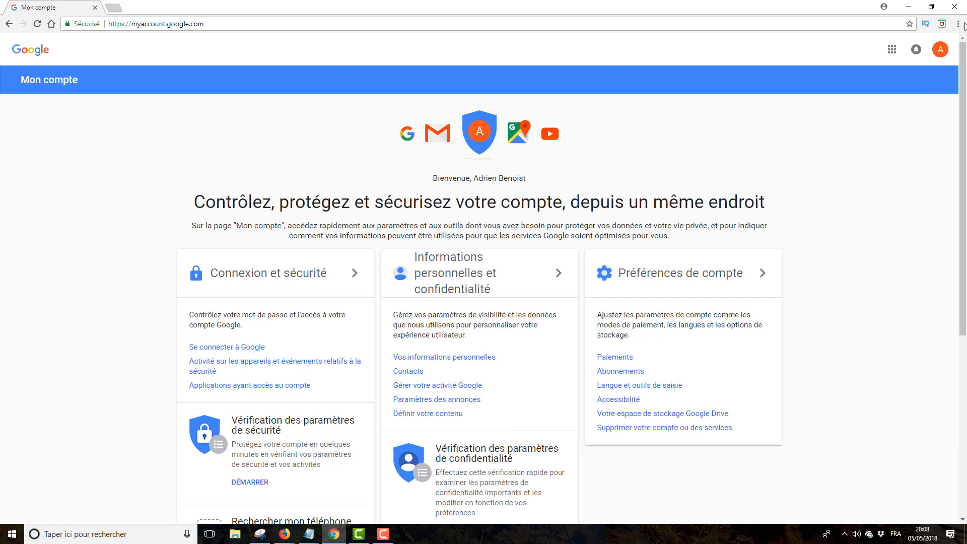
# - Sign in to YouTube with the new account, block notifications, and choose Ma chaîne from the avatar menu
pyautogui.click(891, 55)
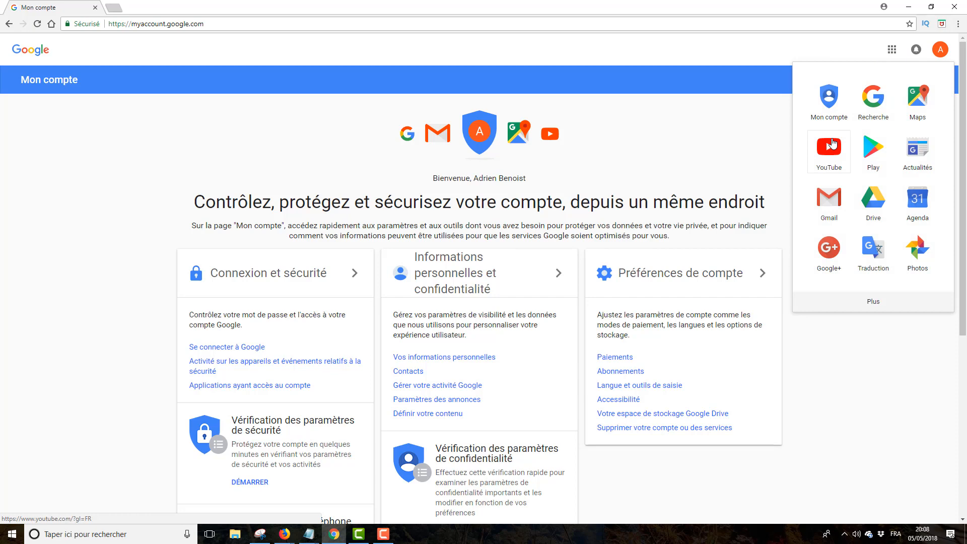
pyautogui.click(831, 144)
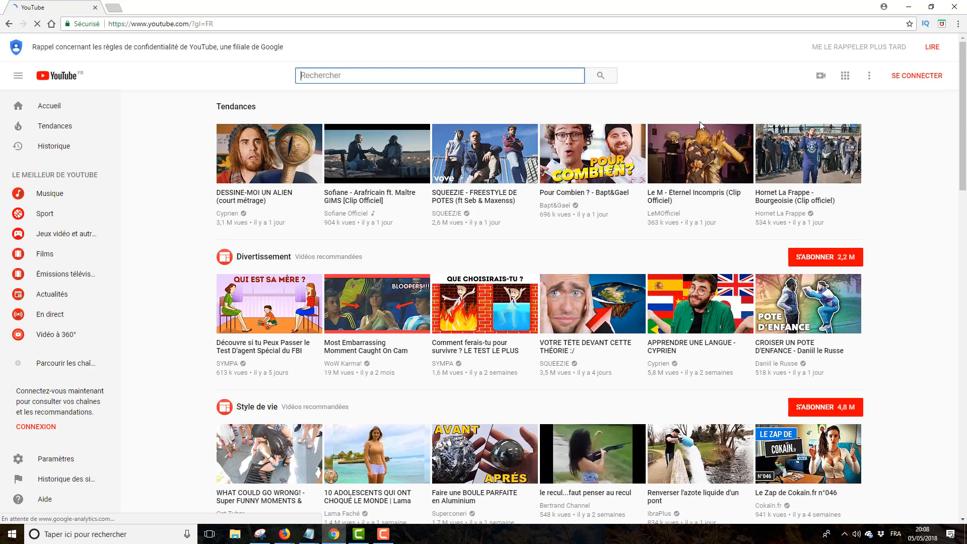
pyautogui.click(923, 80)
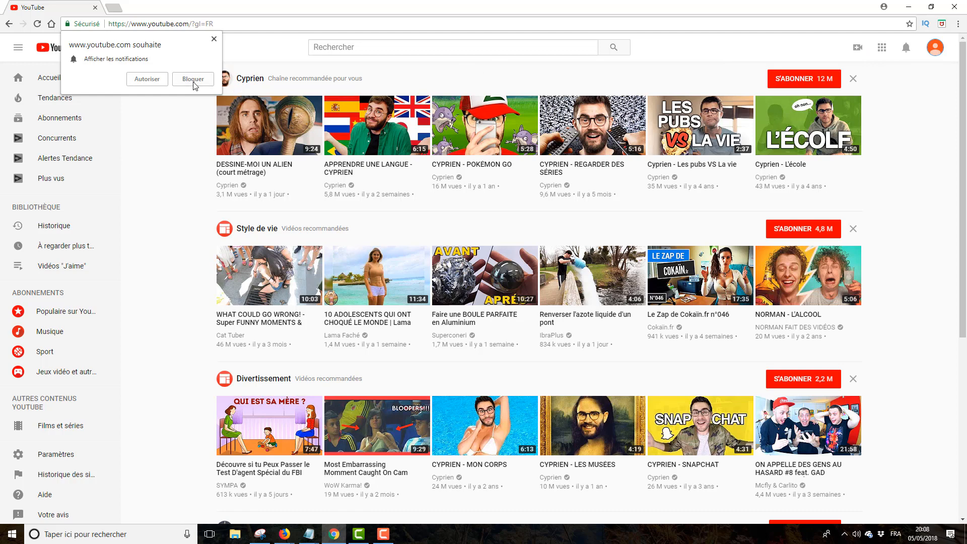
pyautogui.click(146, 79)
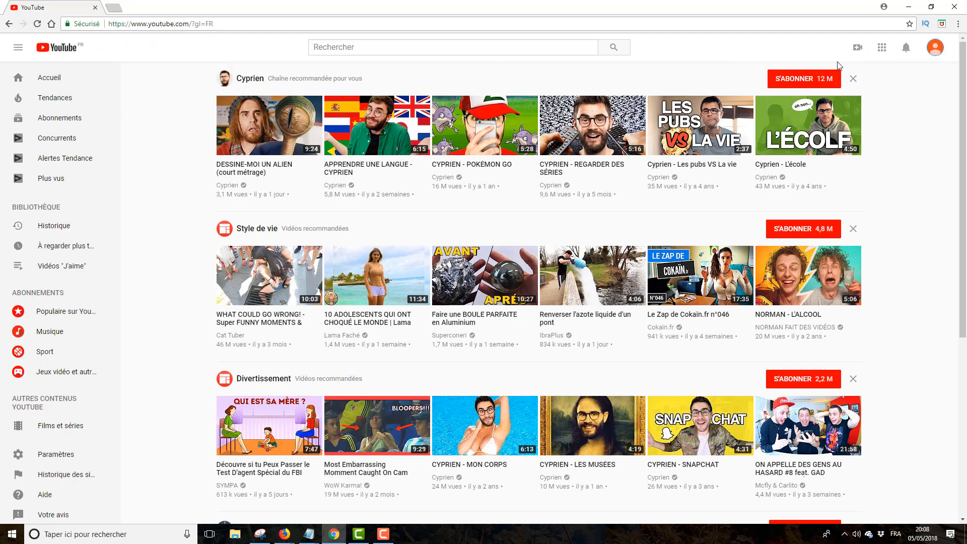
pyautogui.click(935, 53)
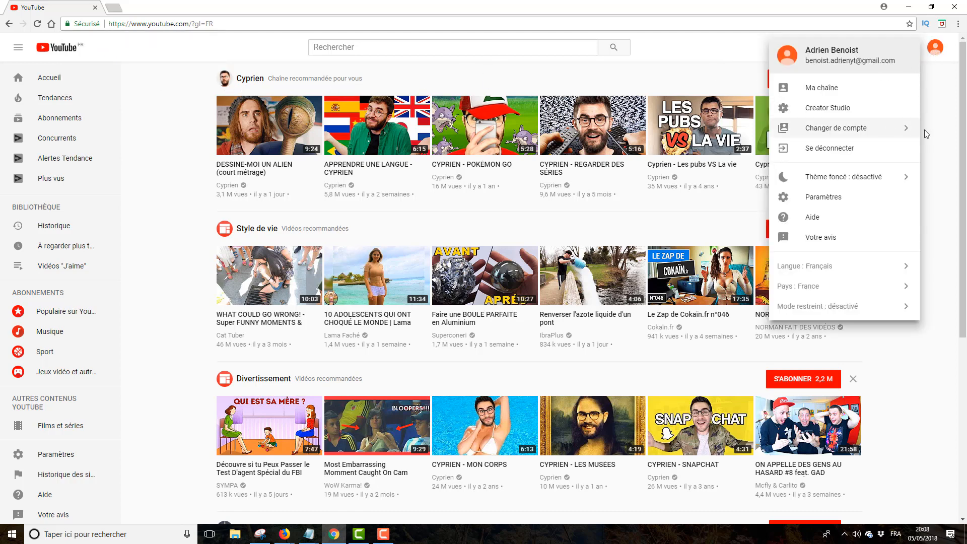
pyautogui.click(844, 91)
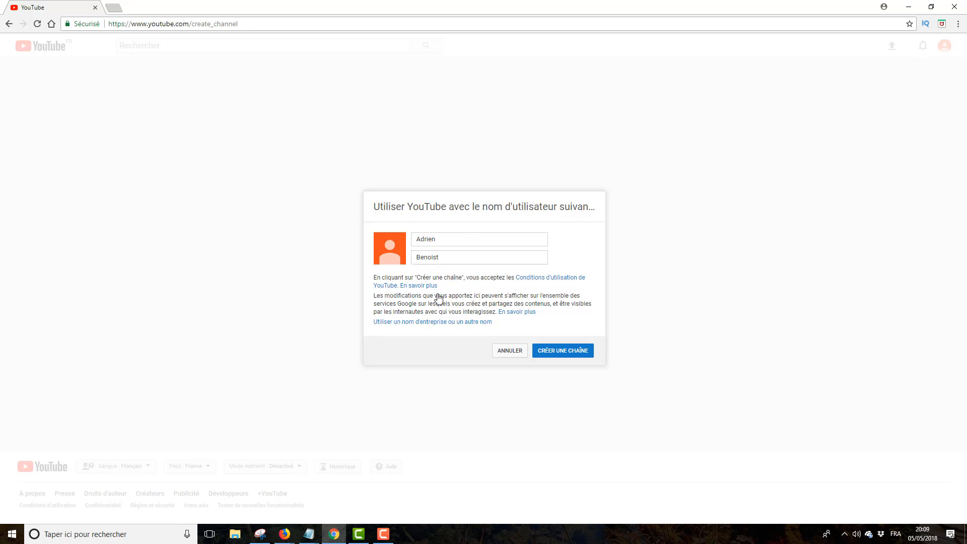
# - Replace the personal first and last name with the Réussir Sur YouTube channel name and create the channel
pyautogui.click(466, 240)
pyautogui.doubleClick(426, 238)
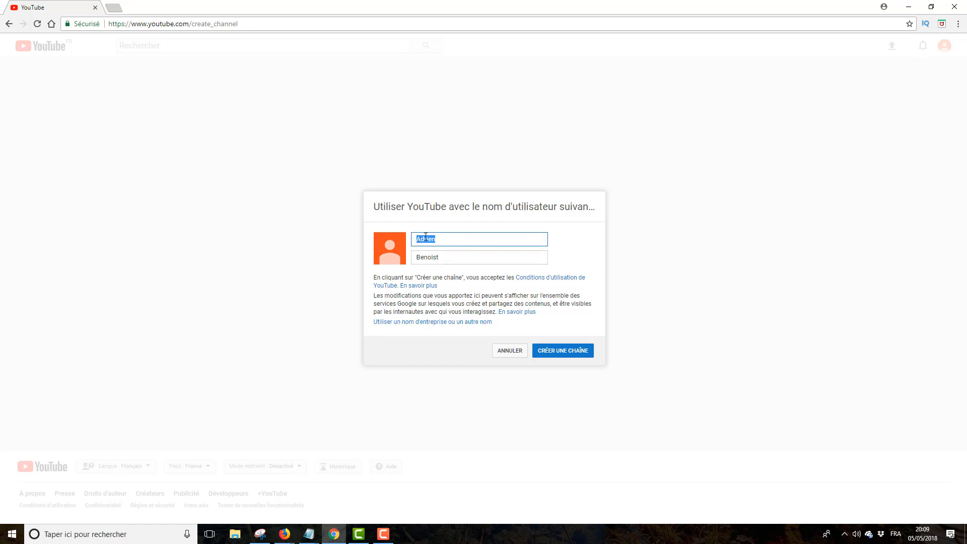
pyautogui.doubleClick(460, 239)
pyautogui.click(458, 238)
pyautogui.click(450, 257)
pyautogui.moveTo(449, 257); pyautogui.dragTo(412, 267)
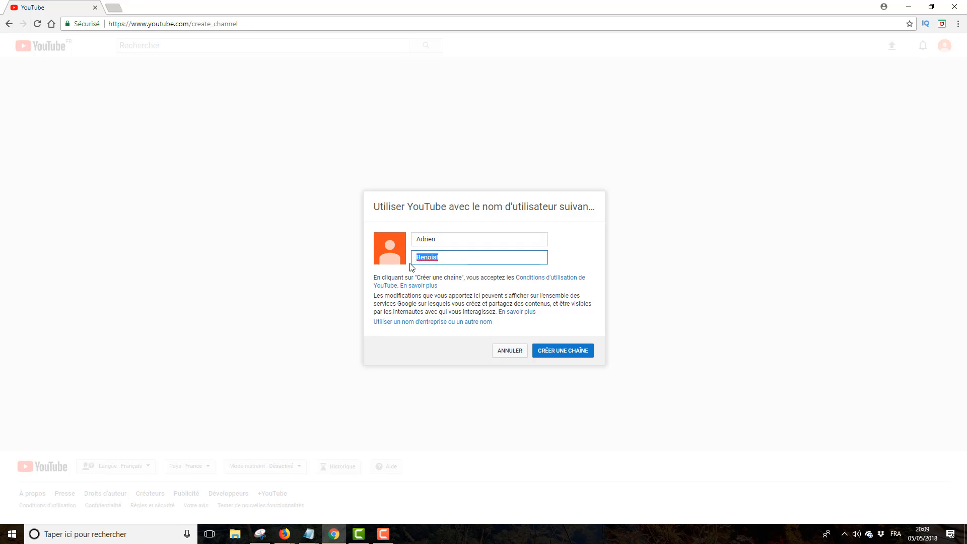
pyautogui.click(451, 240)
pyautogui.click(449, 261)
pyautogui.click(458, 240)
pyautogui.moveTo(438, 237); pyautogui.dragTo(415, 237)
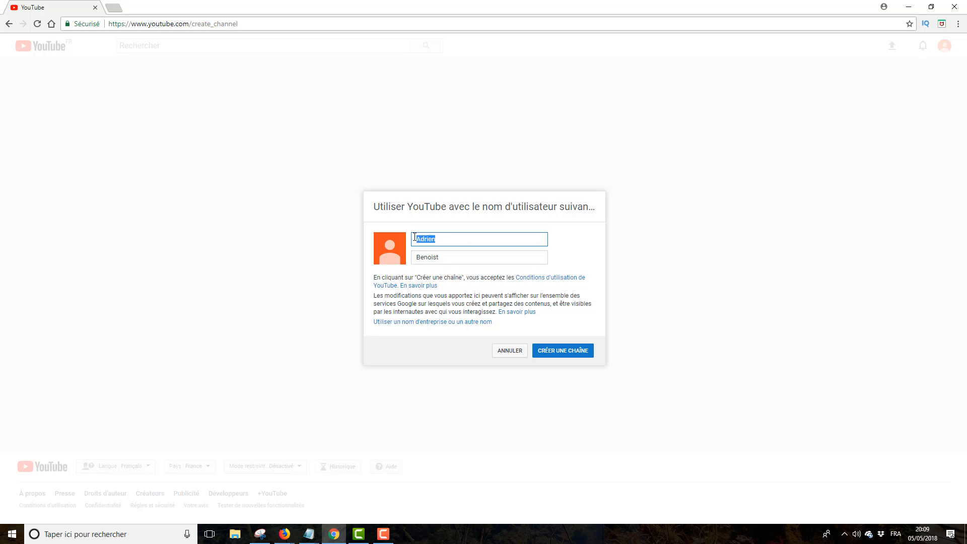
pyautogui.write('Réussir Sur')
pyautogui.press('Tab')
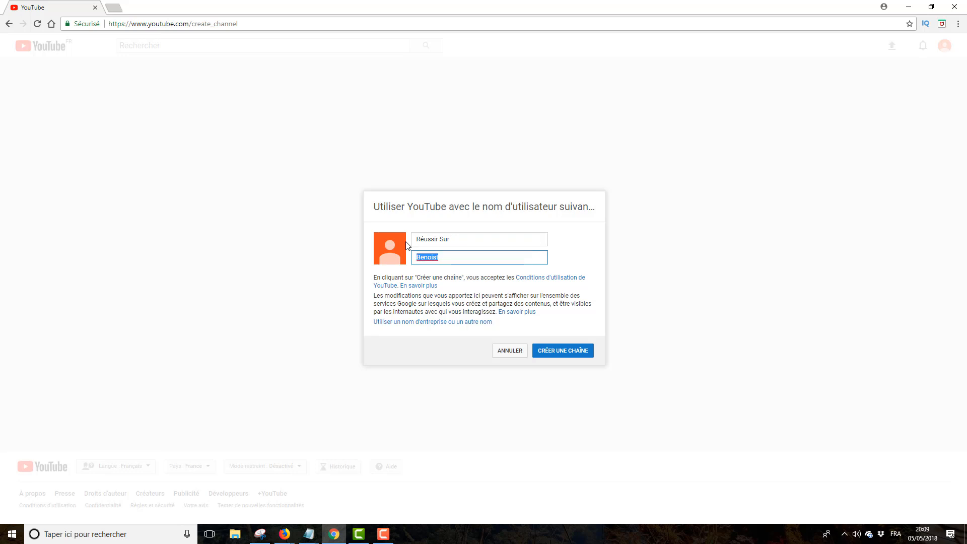
pyautogui.write('YouTube')
pyautogui.click(556, 356)
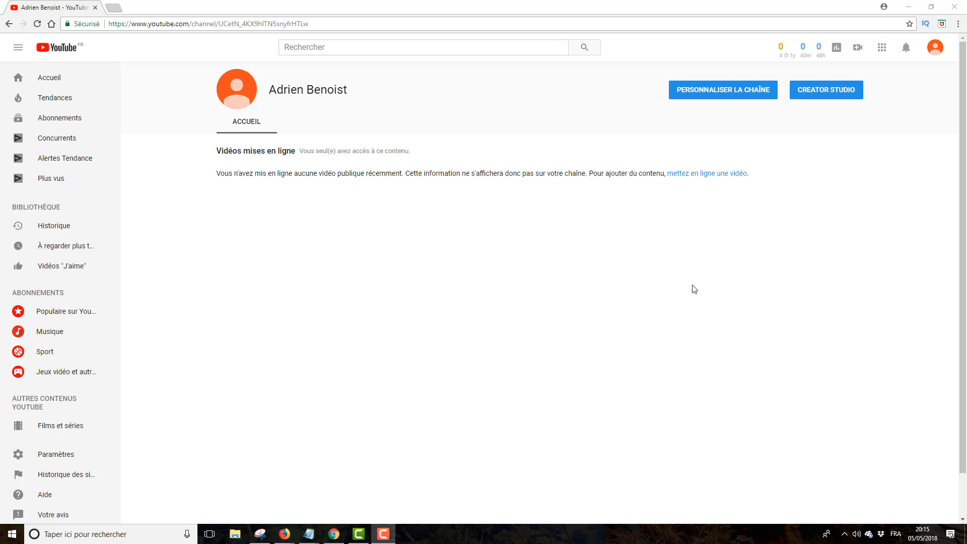
# - Open the channel customisation page and edit the channel icon through Google's About Me photo chooser
pyautogui.click(740, 98)
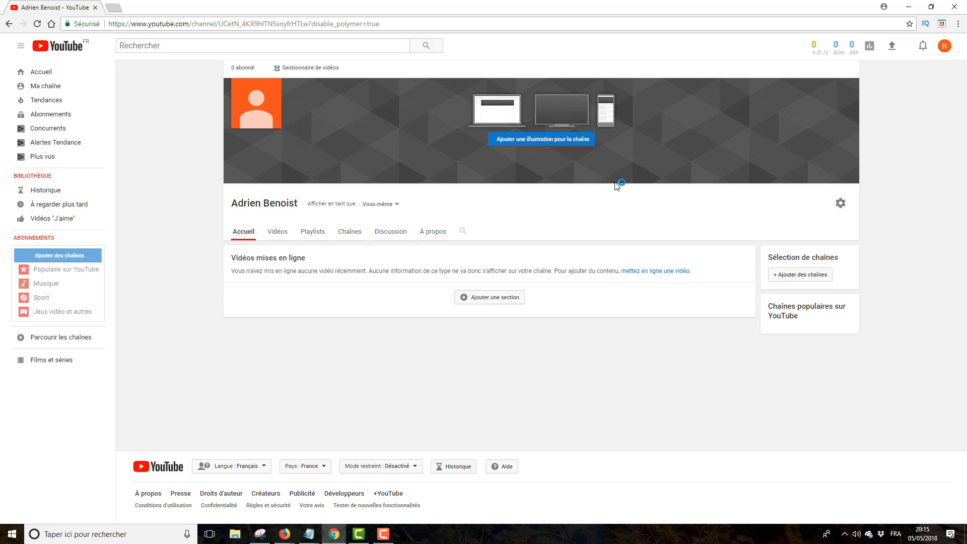
pyautogui.click(275, 90)
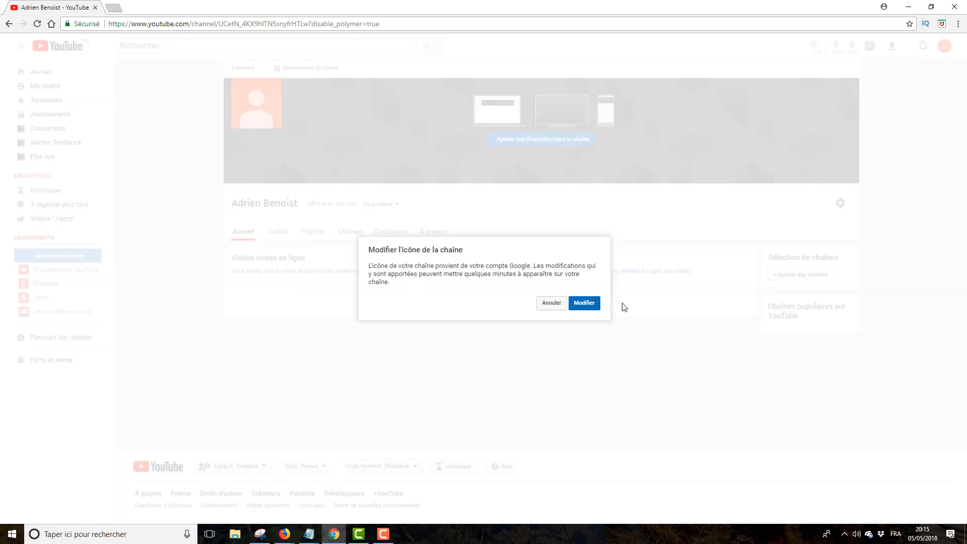
pyautogui.click(584, 304)
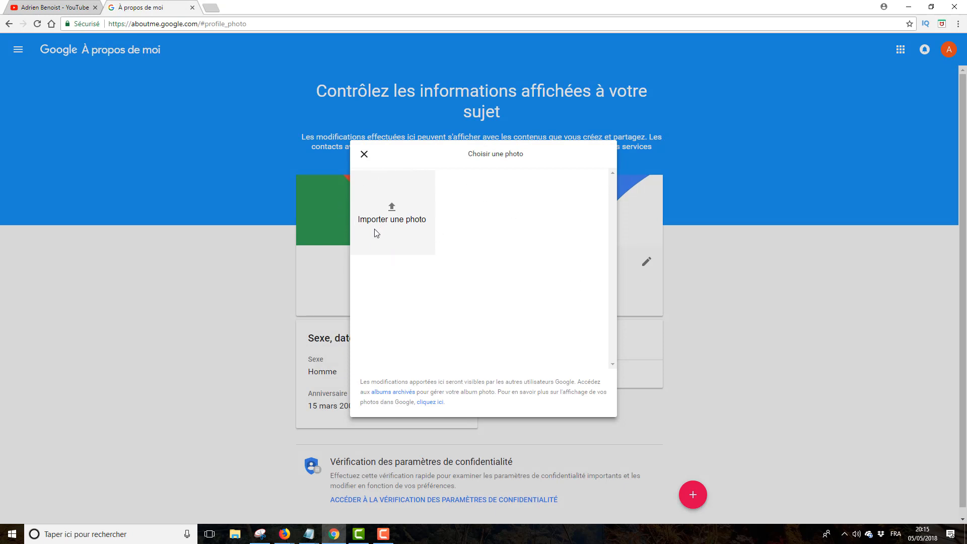
# - Upload LOGO-V3.png, crop it, save it as the profile photo, and return to the YouTube tab
pyautogui.click(390, 206)
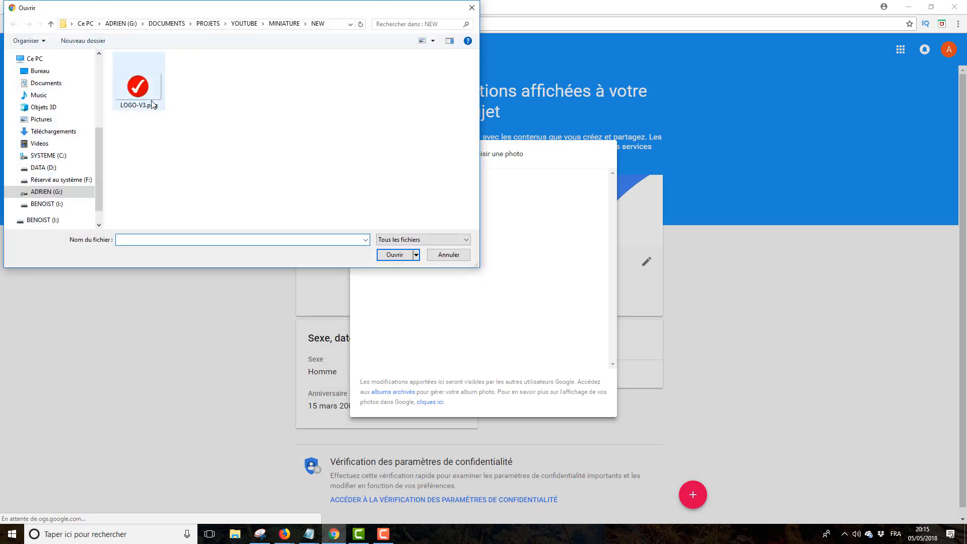
pyautogui.click(153, 105)
pyautogui.click(406, 255)
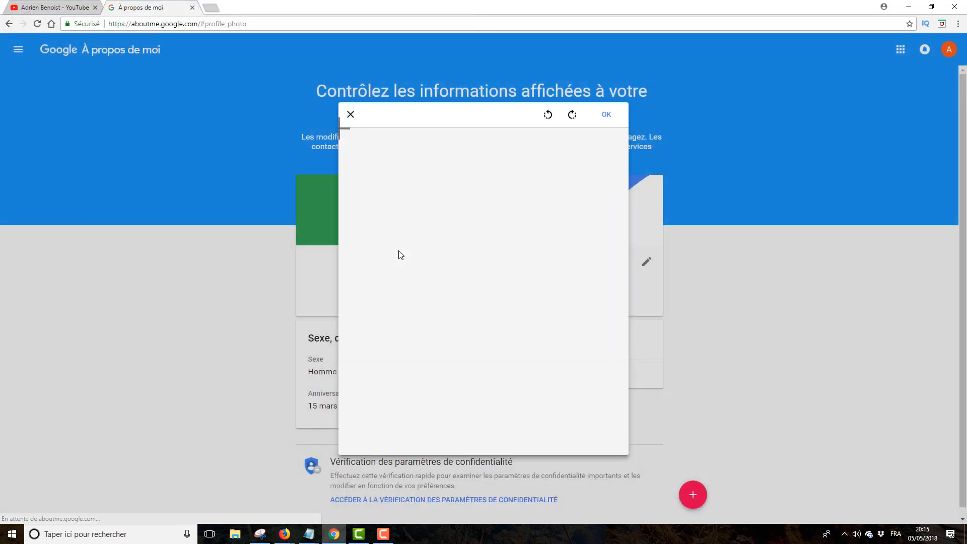
pyautogui.moveTo(485, 266)
pyautogui.mouseDown()
pyautogui.moveTo(395, 264)
pyautogui.moveTo(592, 277)
pyautogui.moveTo(483, 274)
pyautogui.mouseUp()
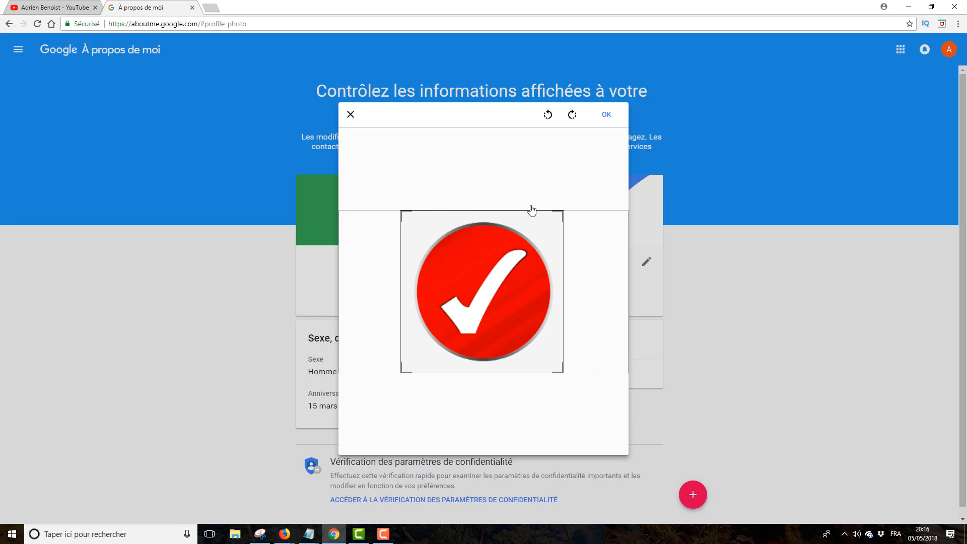
pyautogui.click(607, 116)
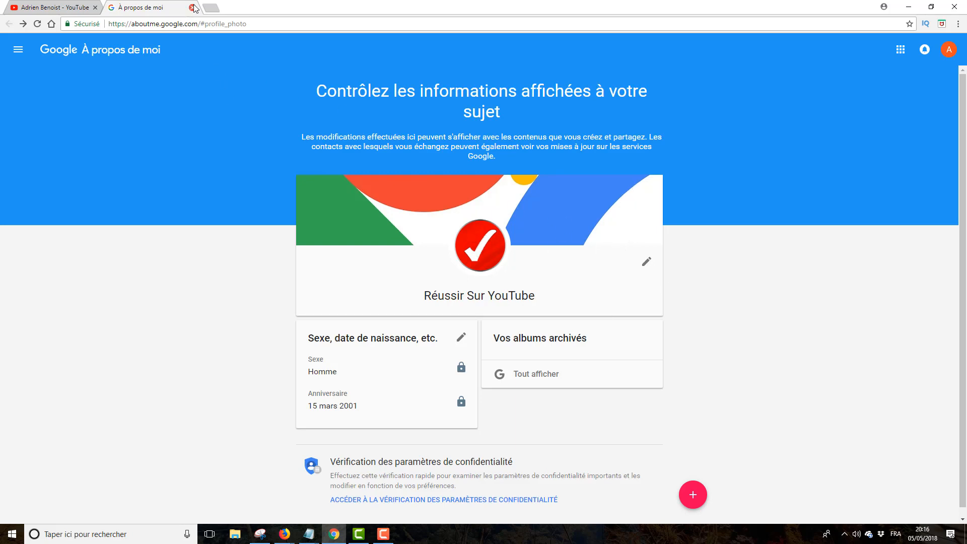
pyautogui.click(54, 6)
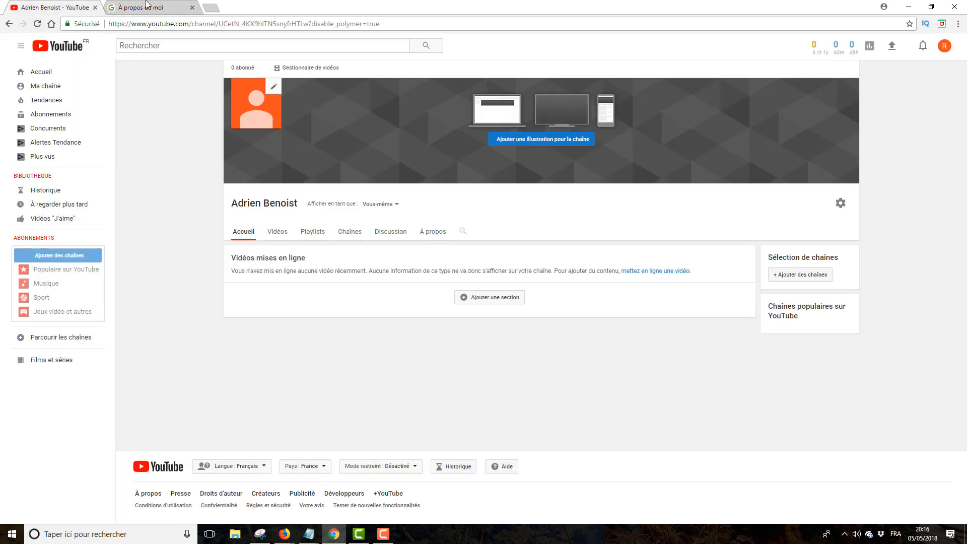
# - Close the About Me tab and set Réussir-Sur-YouTube-Bannière4.png from AUTRE > BANNIERE as channel art
pyautogui.click(146, 6)
pyautogui.click(192, 7)
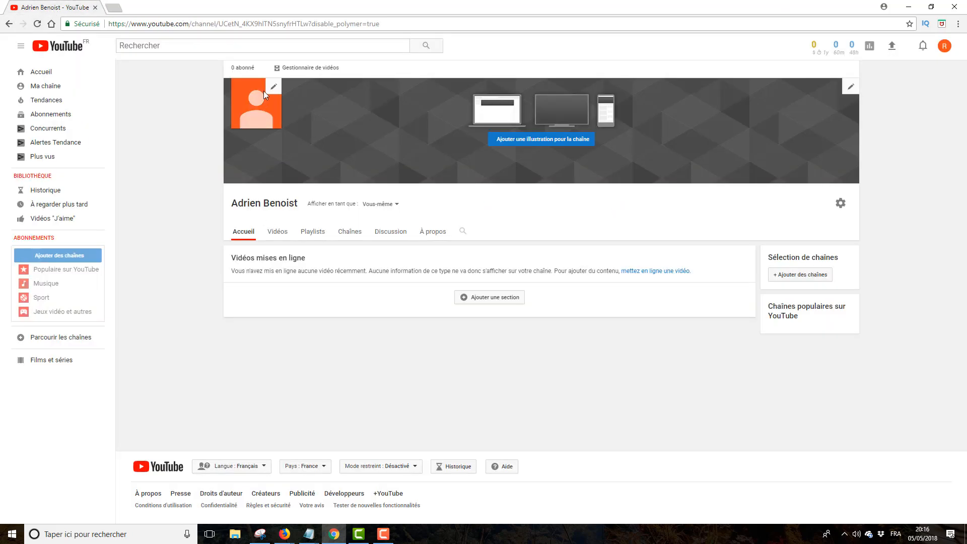
pyautogui.click(554, 140)
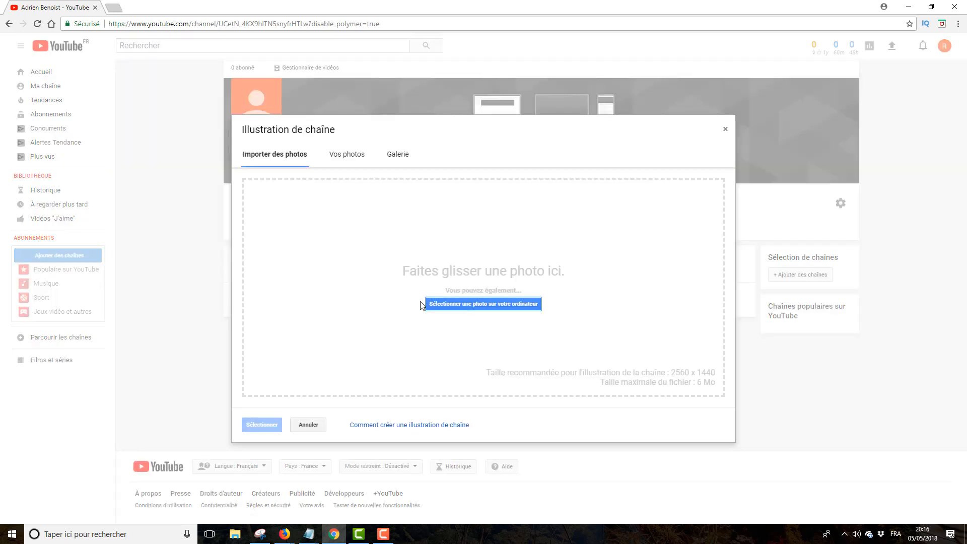
pyautogui.click(452, 303)
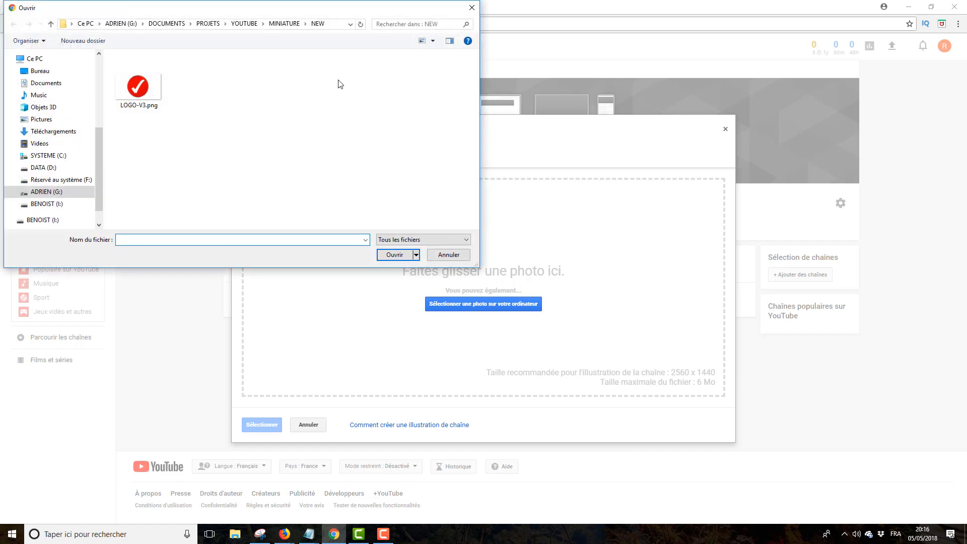
pyautogui.click(279, 23)
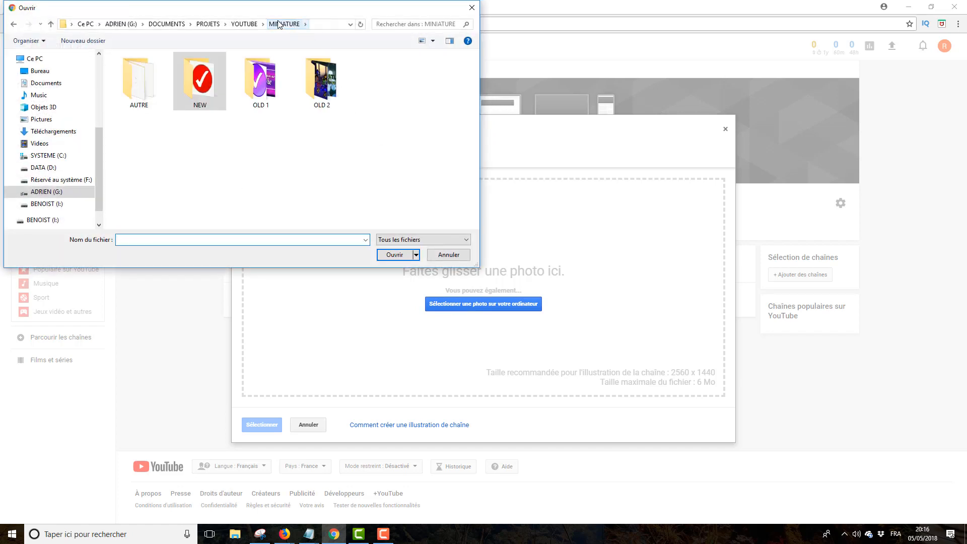
pyautogui.click(249, 23)
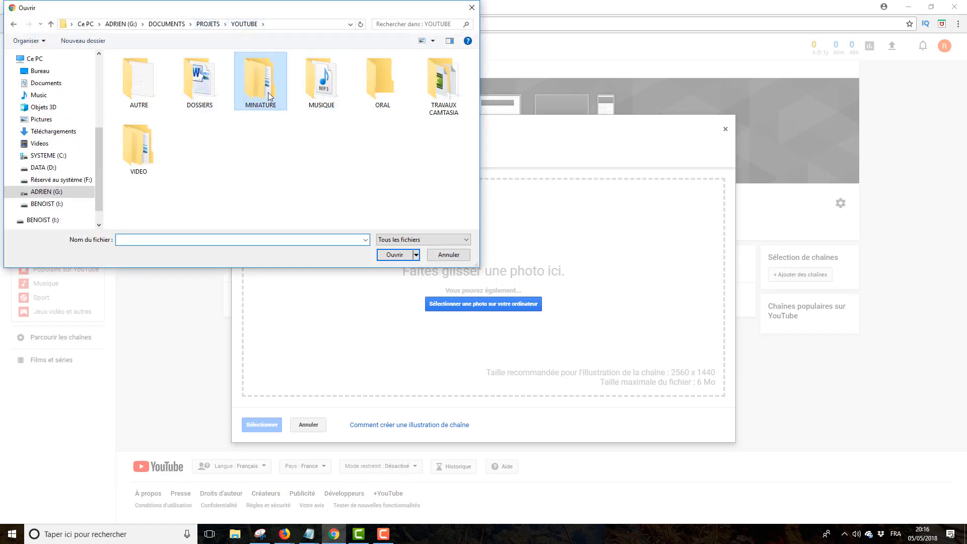
pyautogui.doubleClick(136, 88)
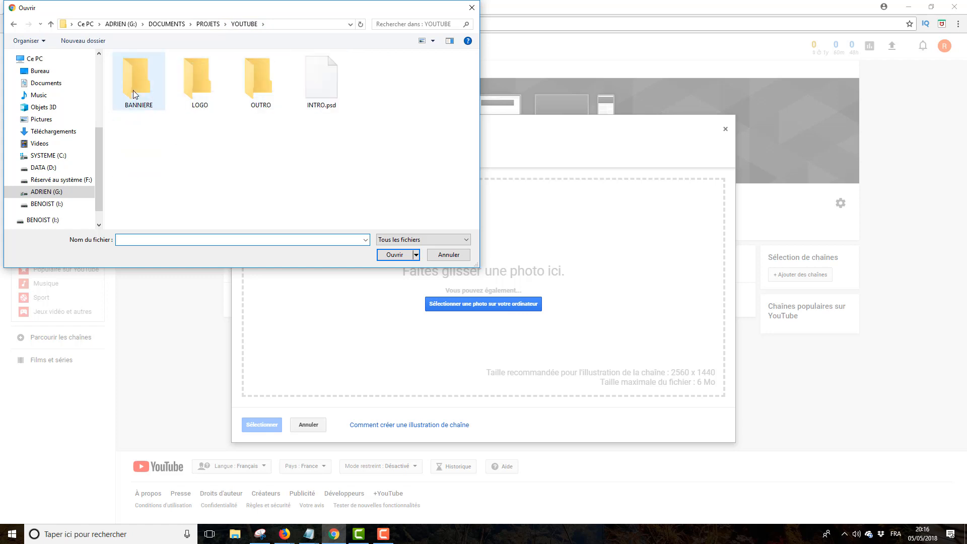
pyautogui.doubleClick(135, 94)
pyautogui.scroll(-4, 185, 215)
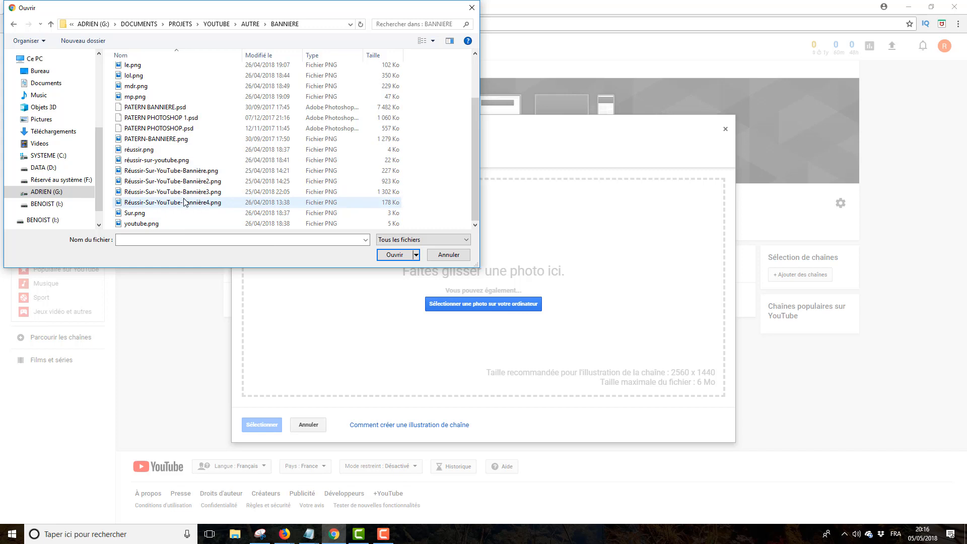
pyautogui.doubleClick(185, 202)
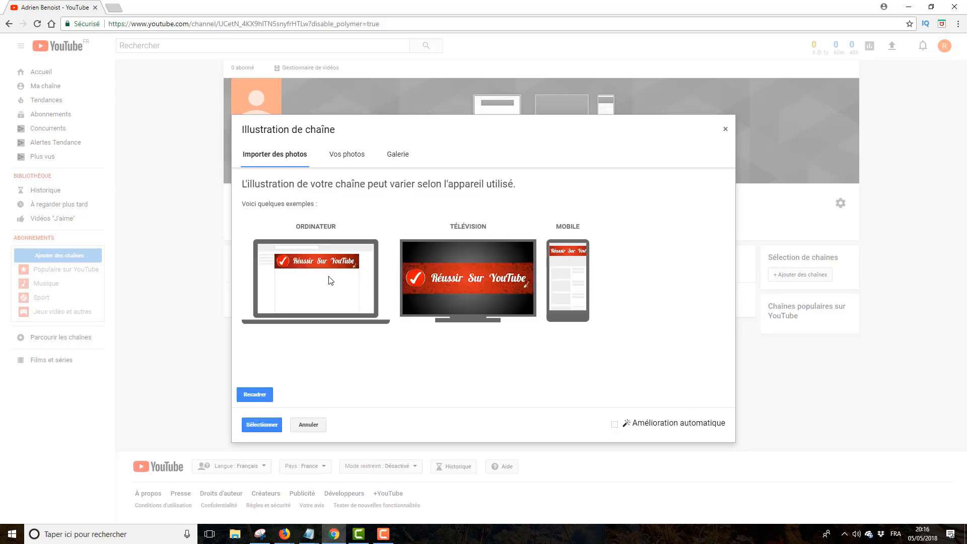
pyautogui.click(262, 425)
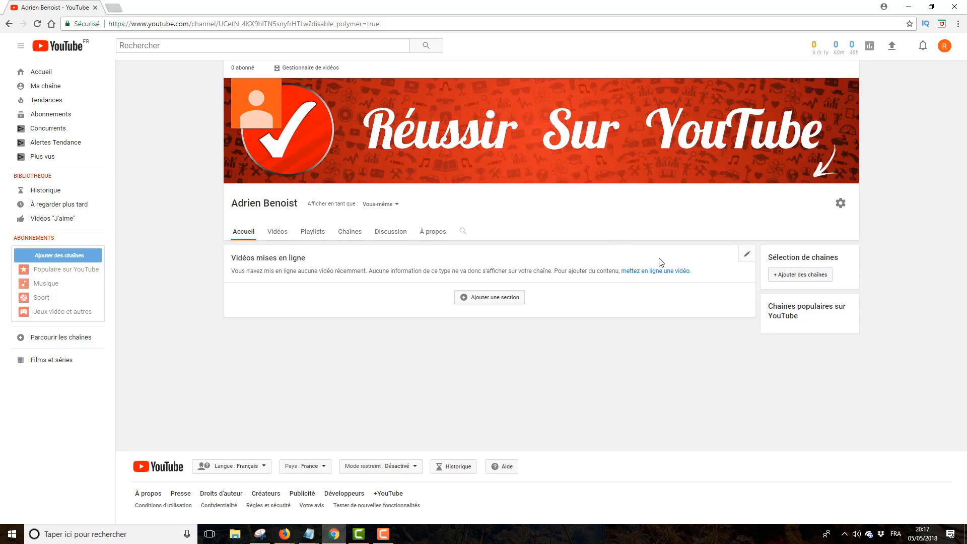
# - Keep the uploads section unchanged and add a Vidéos populaires section in vertical-list layout
pyautogui.click(744, 257)
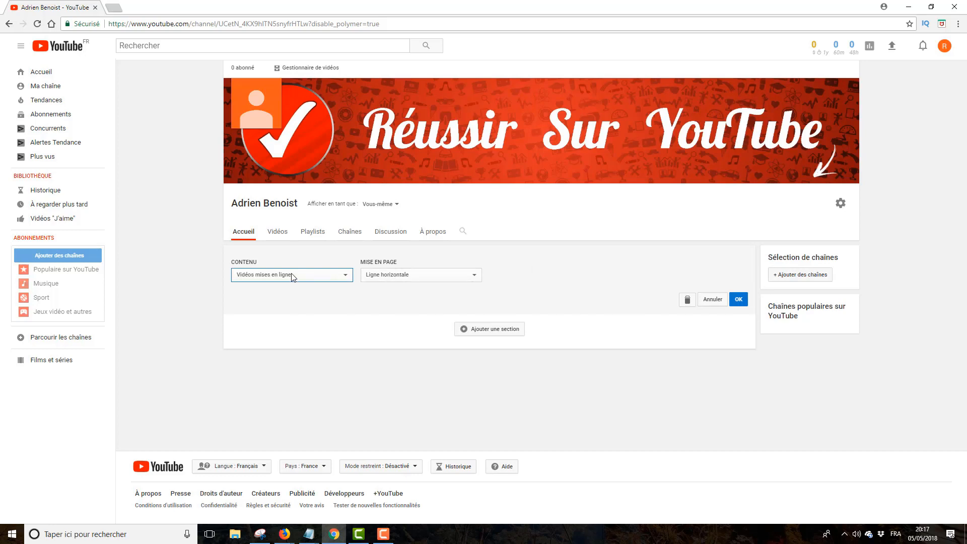
pyautogui.click(738, 299)
pyautogui.click(507, 301)
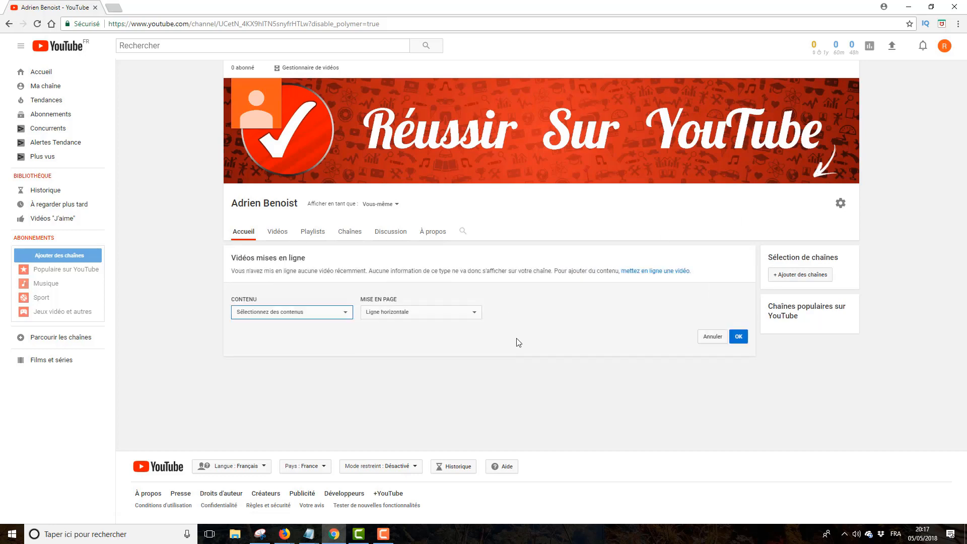
pyautogui.click(307, 313)
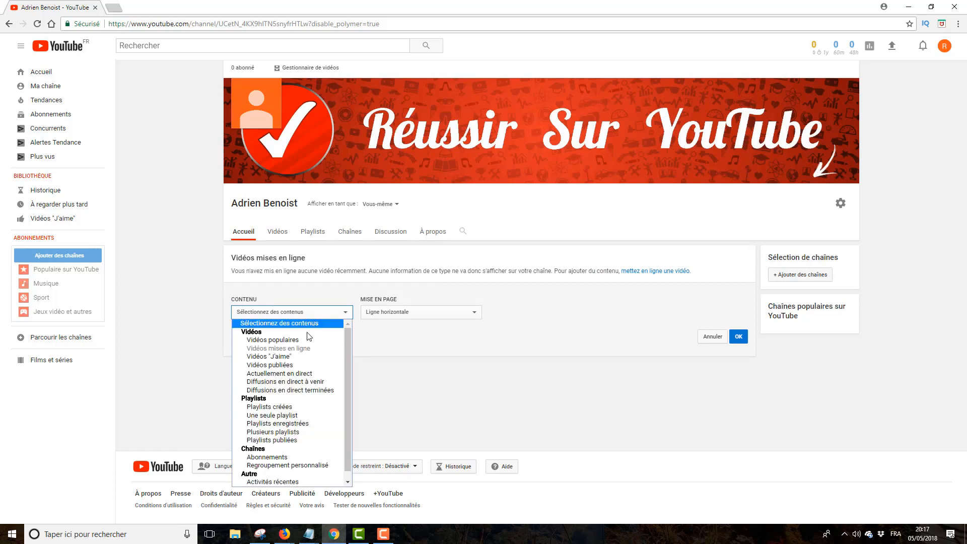
pyautogui.click(322, 340)
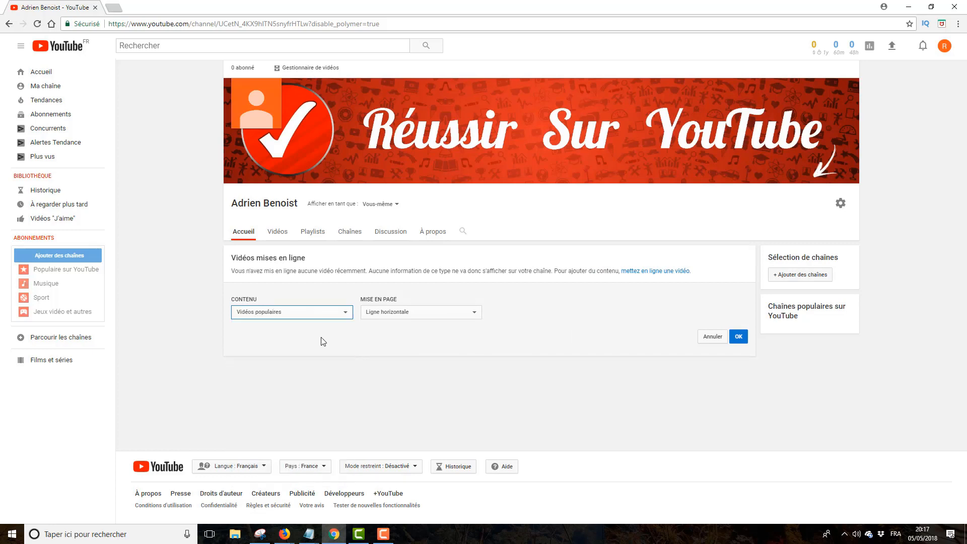
pyautogui.click(453, 312)
pyautogui.click(445, 333)
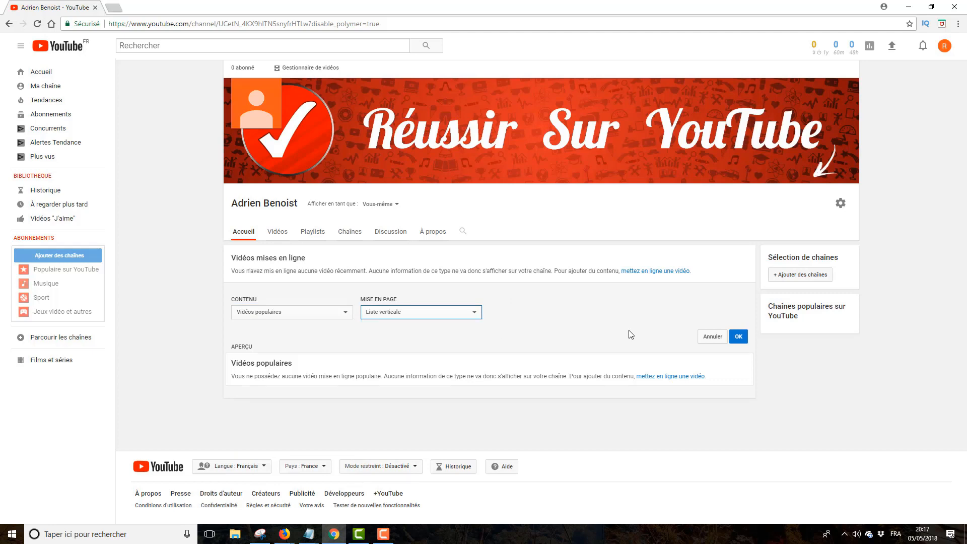
pyautogui.click(739, 337)
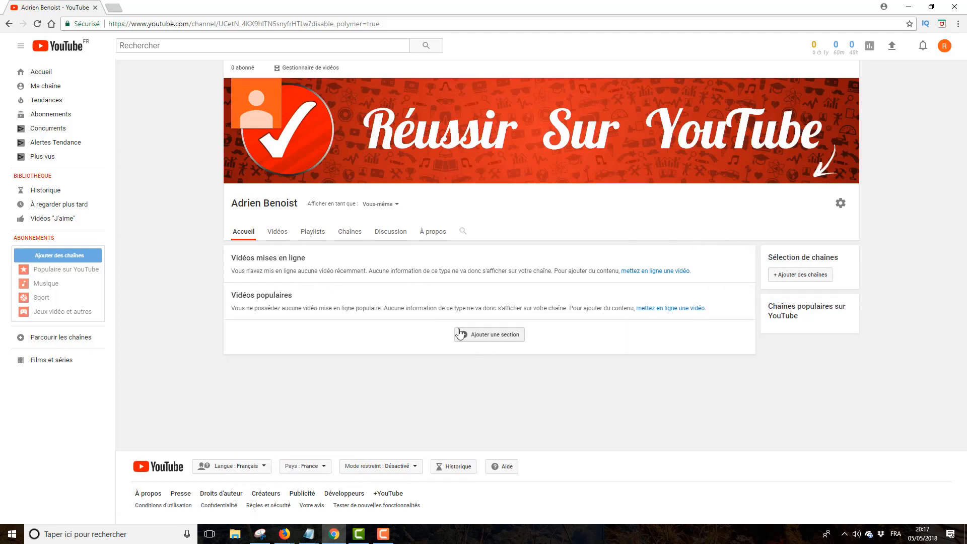
# - Add a Playlists créées section to the channel home page
pyautogui.click(482, 334)
pyautogui.click(338, 351)
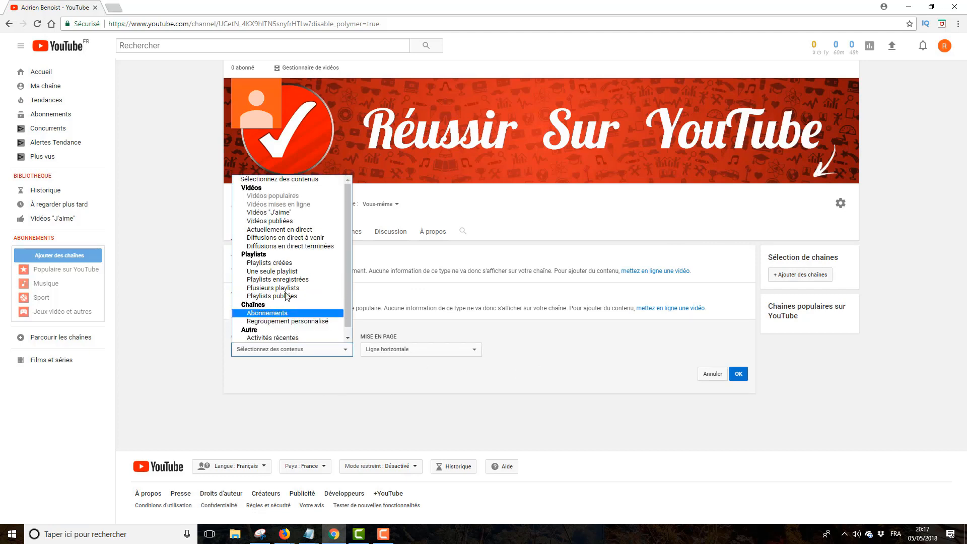
pyautogui.click(270, 263)
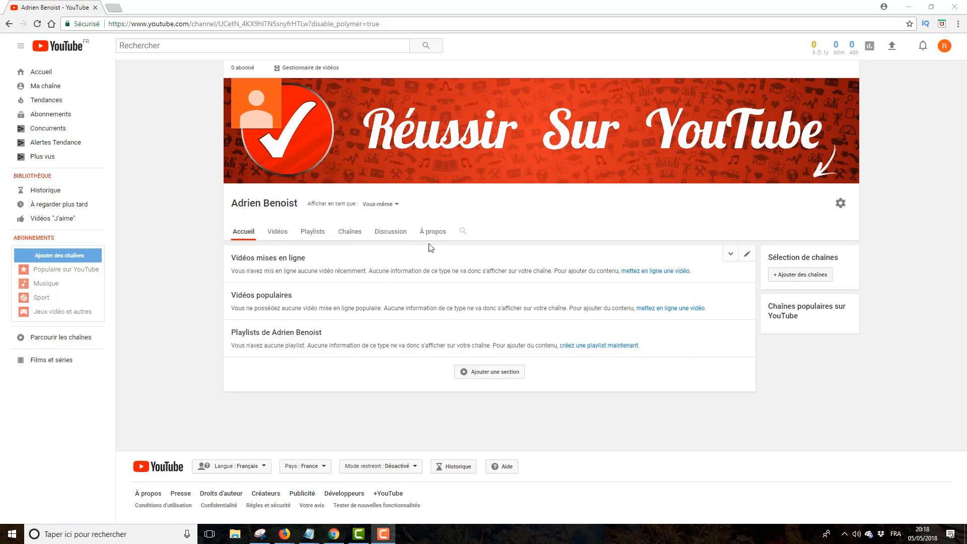
# - On the À propos page, draft a short 'Voici …, je me présente' introduction as the channel description
pyautogui.click(425, 230)
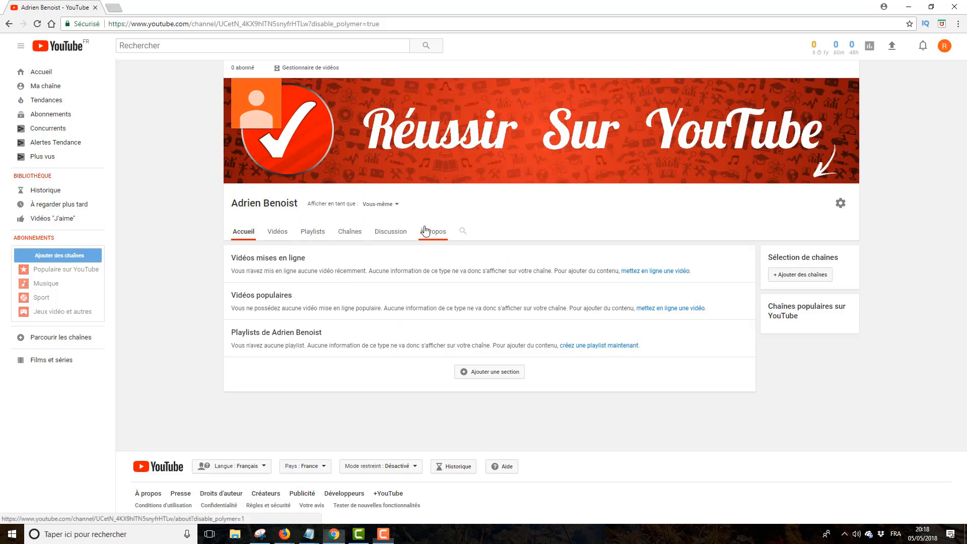
pyautogui.scroll(-4, 425, 231)
pyautogui.scroll(4, 443, 252)
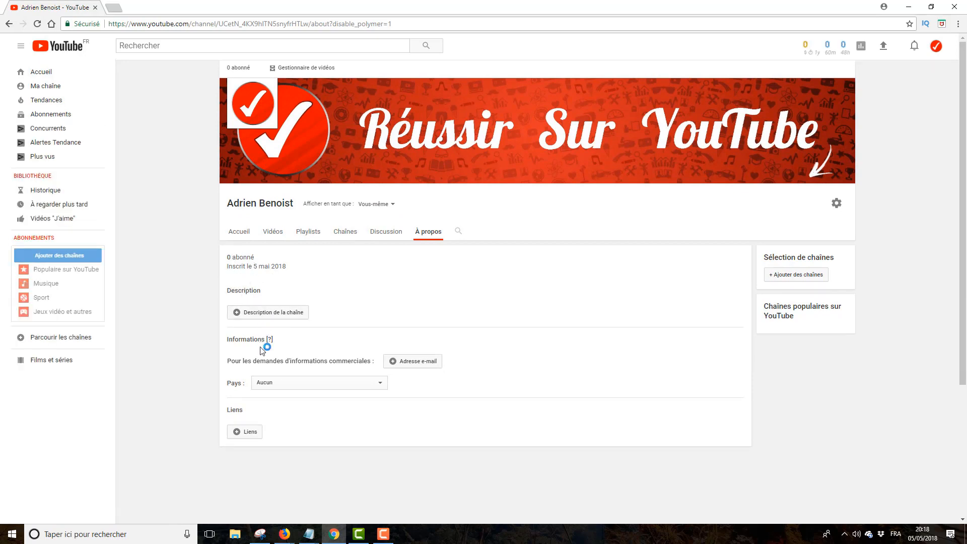
pyautogui.click(275, 313)
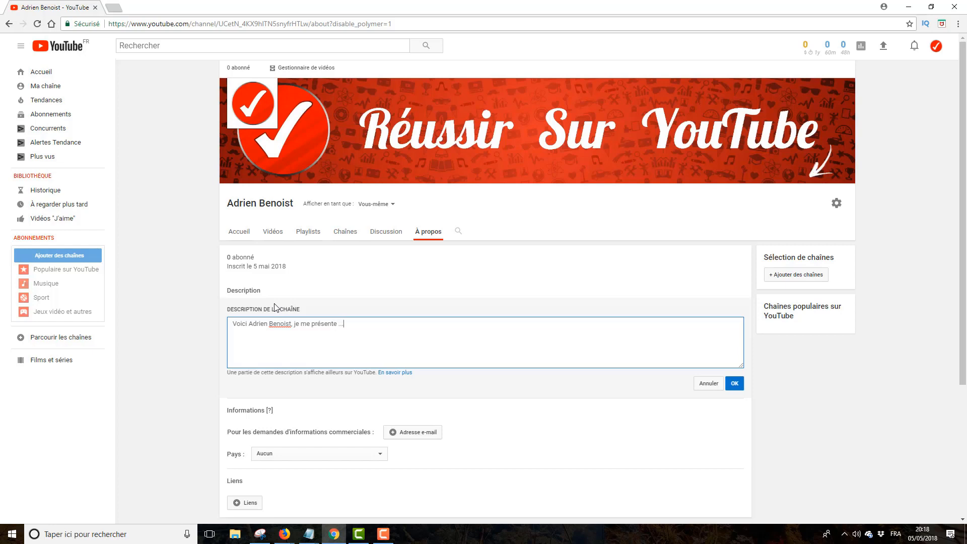
pyautogui.scroll(-2, 275, 307)
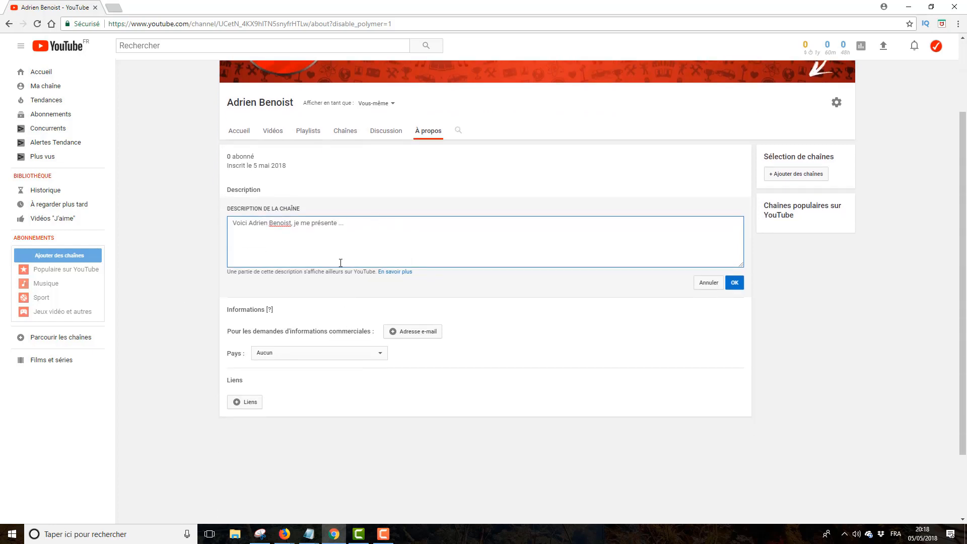
# - Add and save the business-inquiries e-mail address on the About page
pyautogui.click(410, 333)
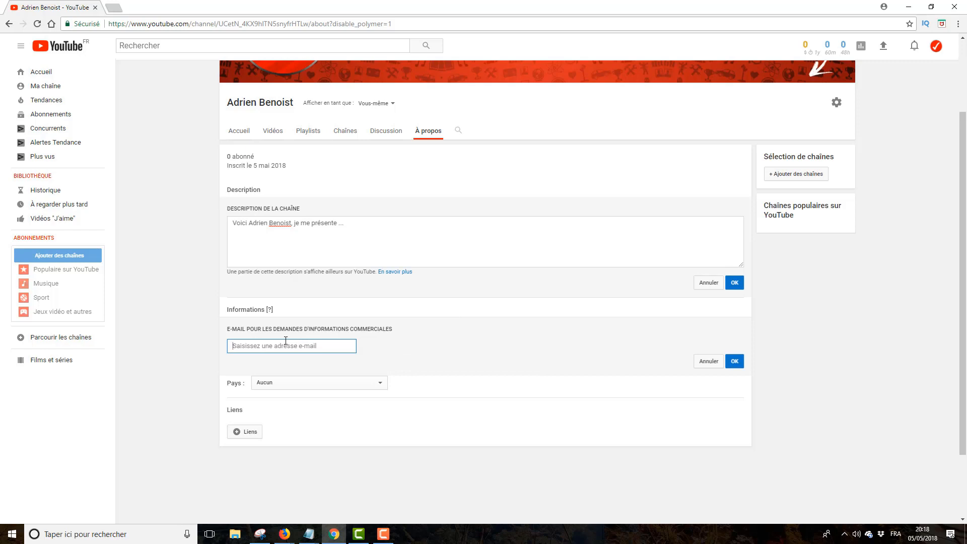
pyautogui.click(735, 362)
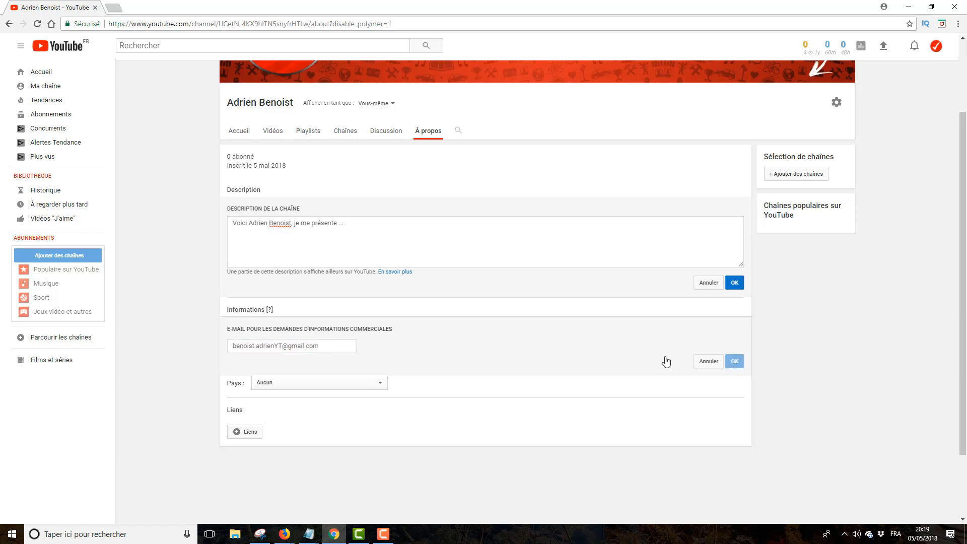
# - Set the channel's country to France
pyautogui.click(284, 350)
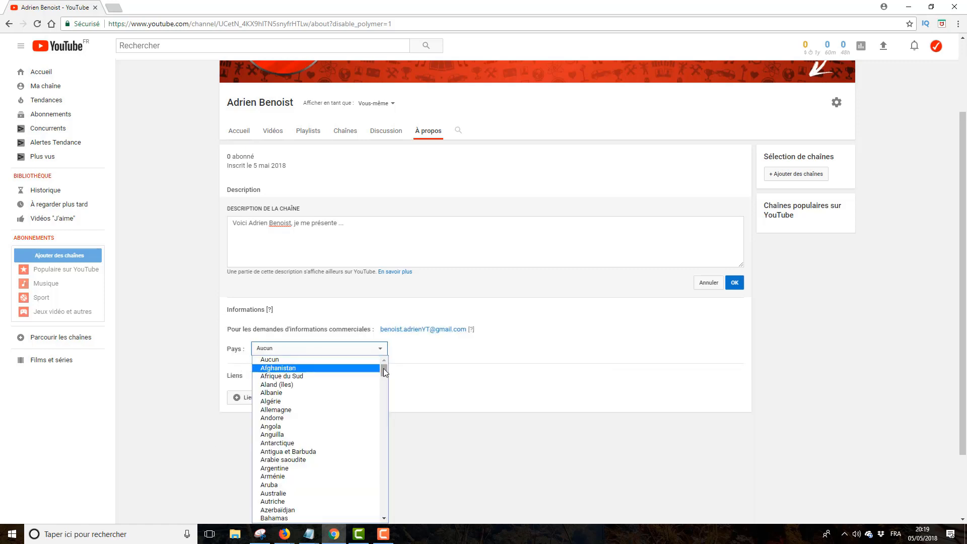
pyautogui.moveTo(383, 368); pyautogui.dragTo(384, 408)
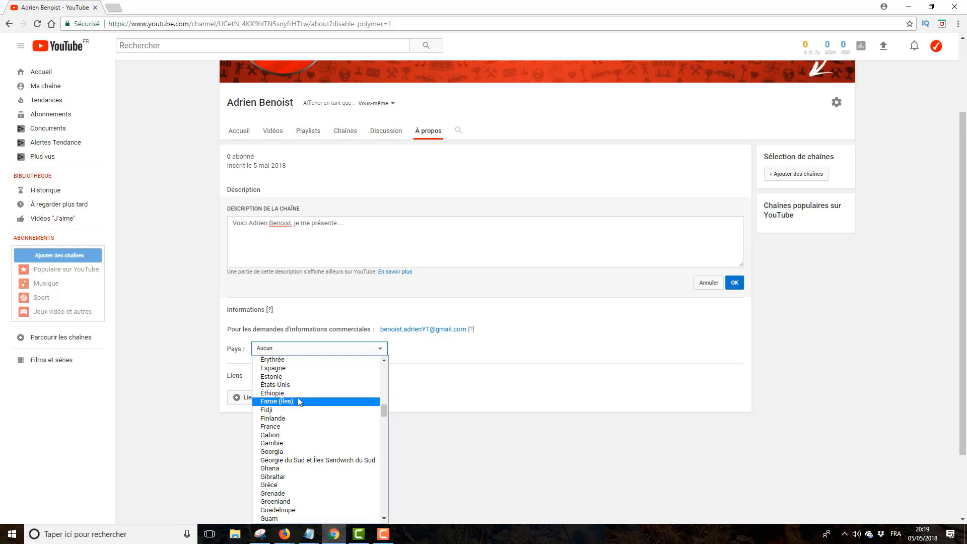
pyautogui.click(291, 426)
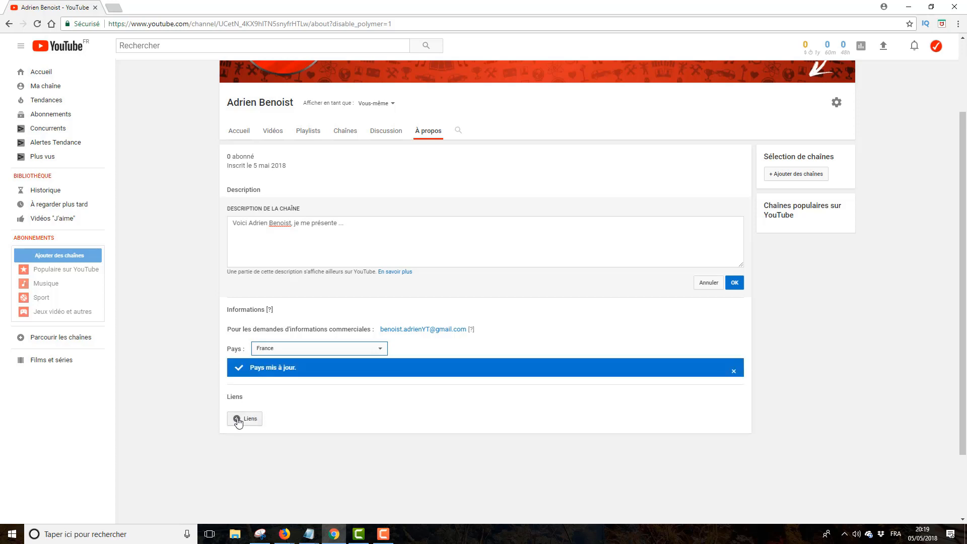
pyautogui.moveTo(228, 398); pyautogui.dragTo(247, 400)
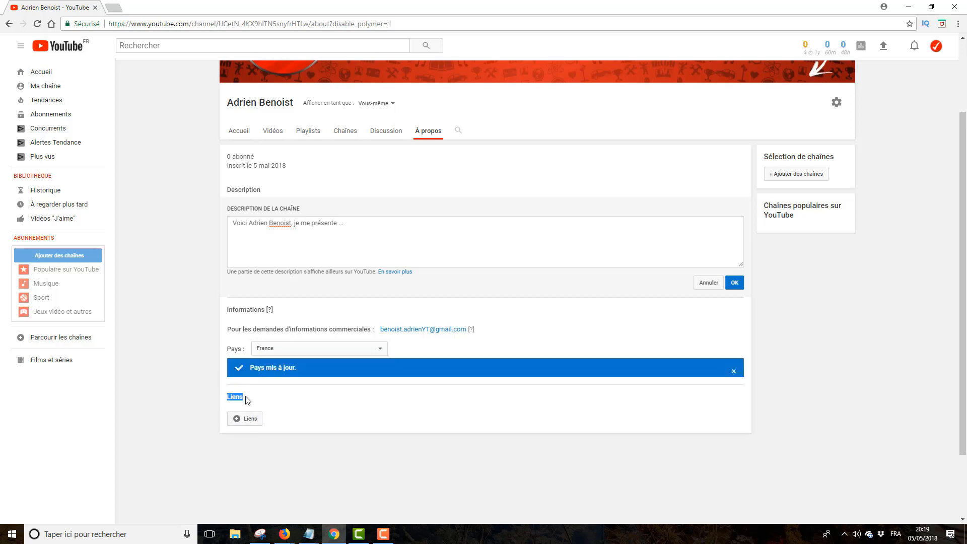
pyautogui.scroll(2, 613, 126)
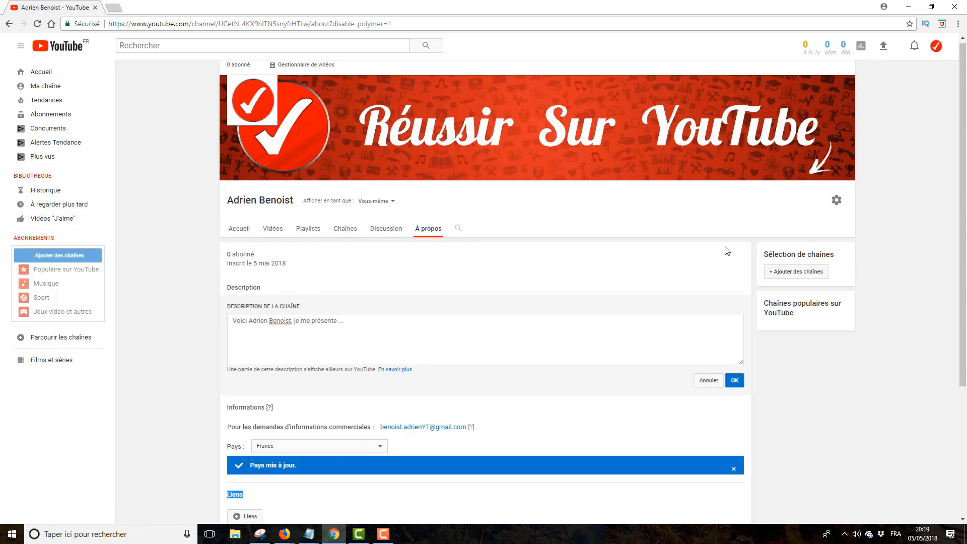
# - Add a custom link titled Mon Site with its URL under Liens and save it
pyautogui.scroll(-2, 726, 252)
pyautogui.click(247, 418)
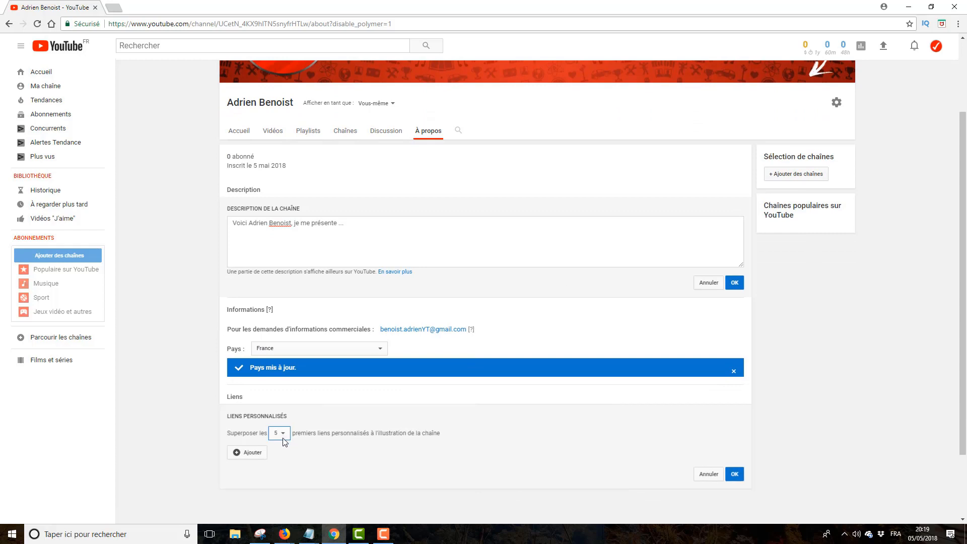
pyautogui.click(252, 453)
pyautogui.click(255, 471)
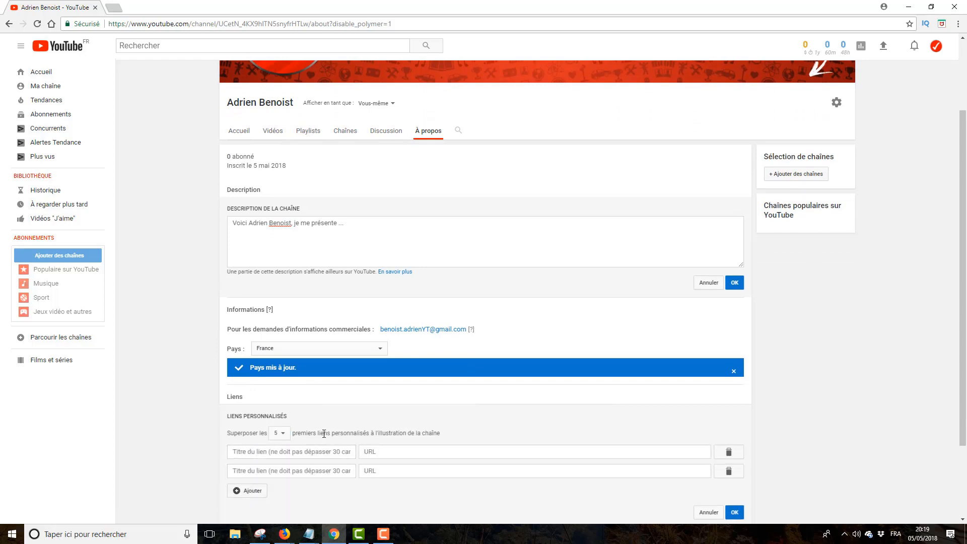
pyautogui.click(415, 452)
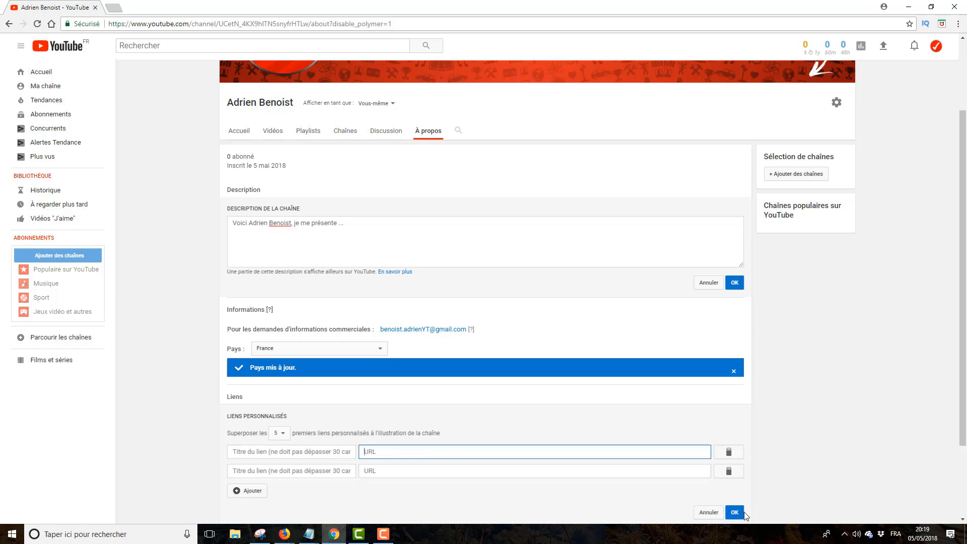
pyautogui.click(326, 456)
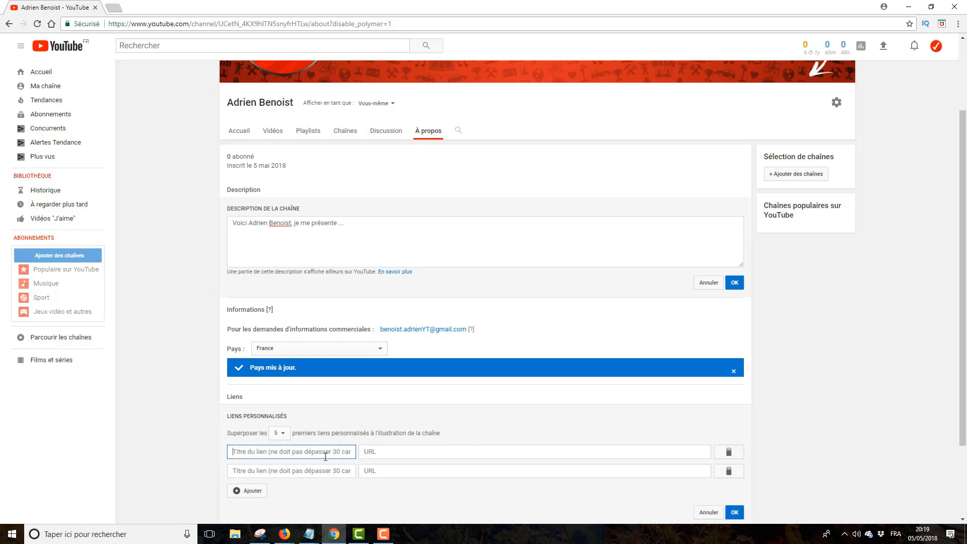
pyautogui.click(389, 530)
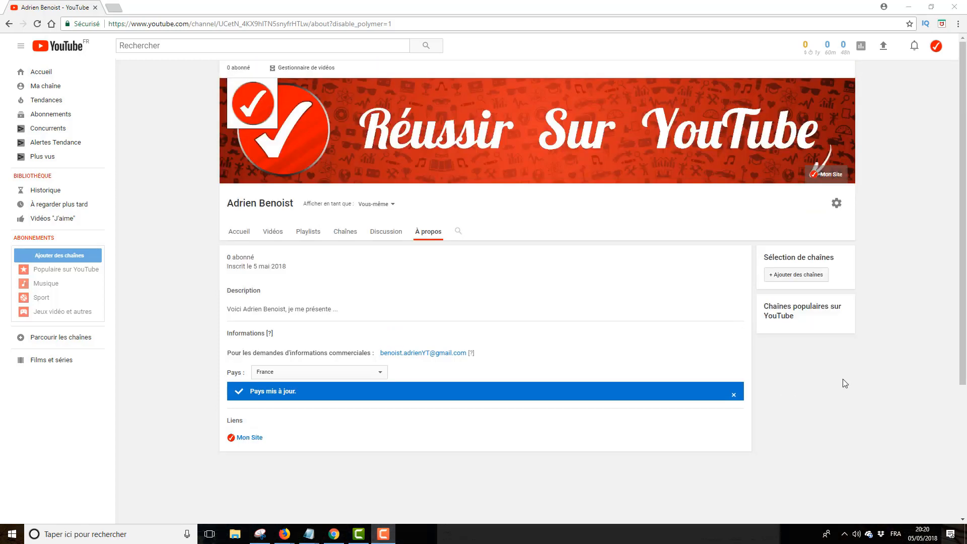
# - From the account menu, reach Creator Studio's CHAÎNE > Options avancées page
pyautogui.click(935, 48)
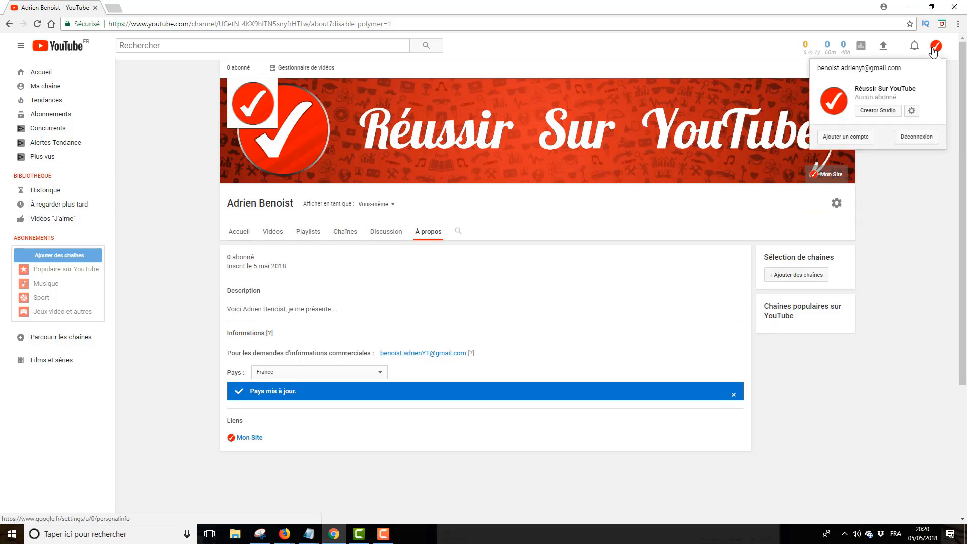
pyautogui.click(870, 112)
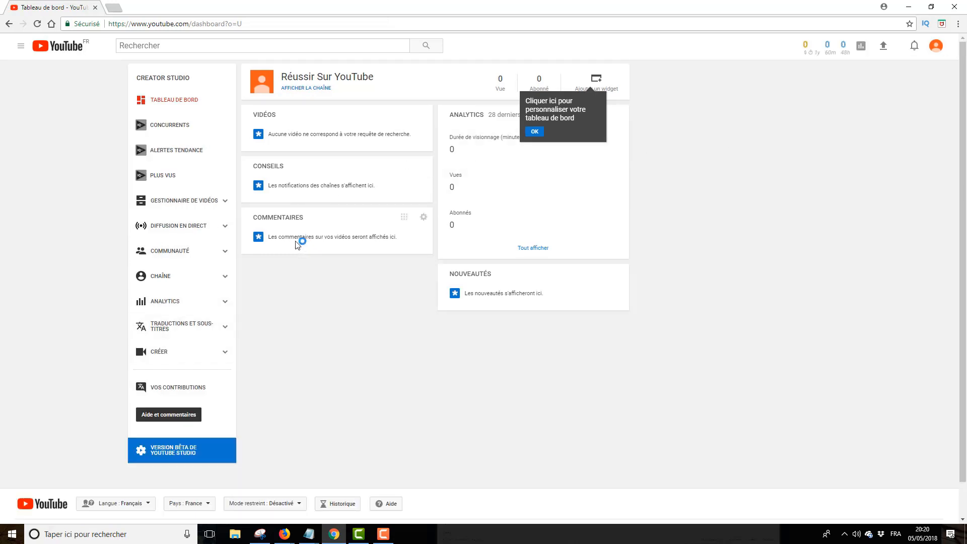
pyautogui.click(199, 276)
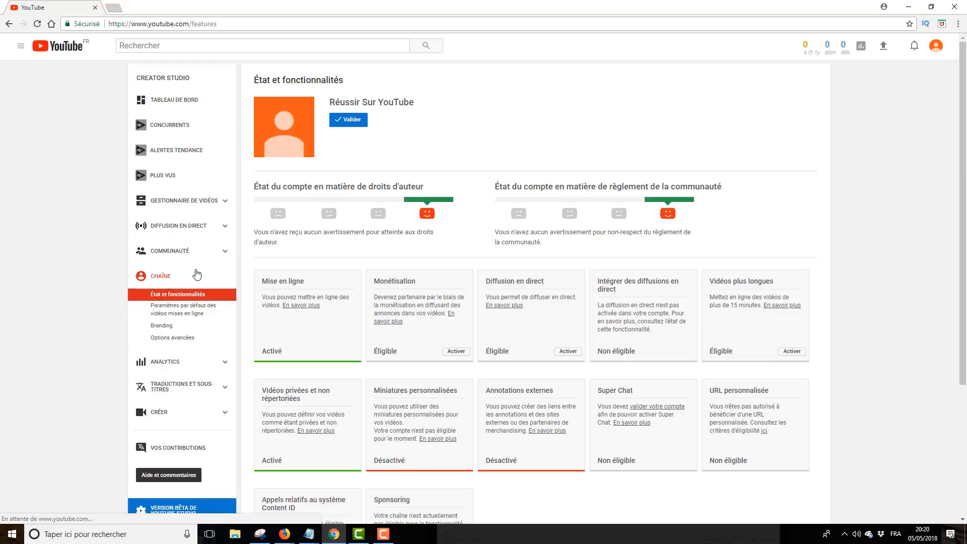
pyautogui.click(194, 347)
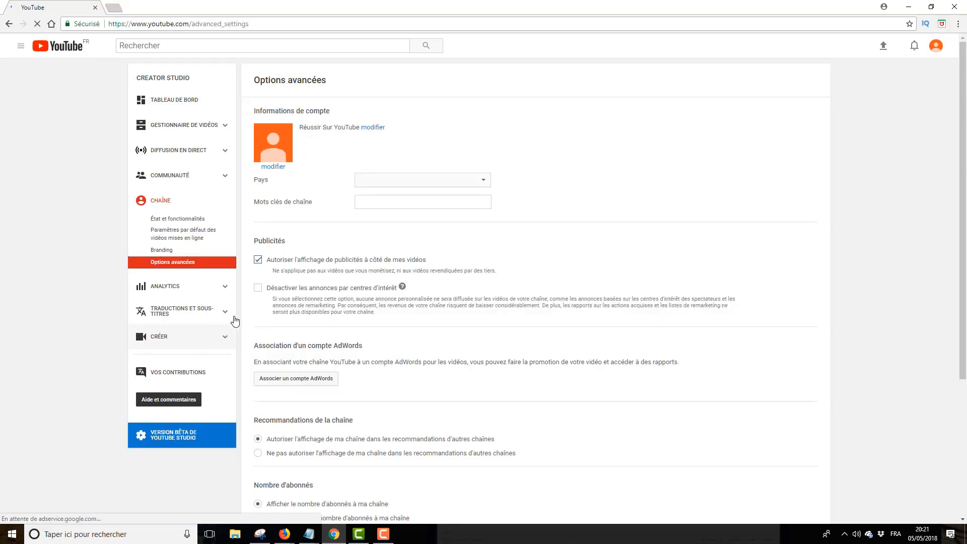
# - Enter the comma-separated keywords youtube, gaming, tuto, vidéo, faire des vidéos in Mots clés de chaîne, then save
pyautogui.click(392, 207)
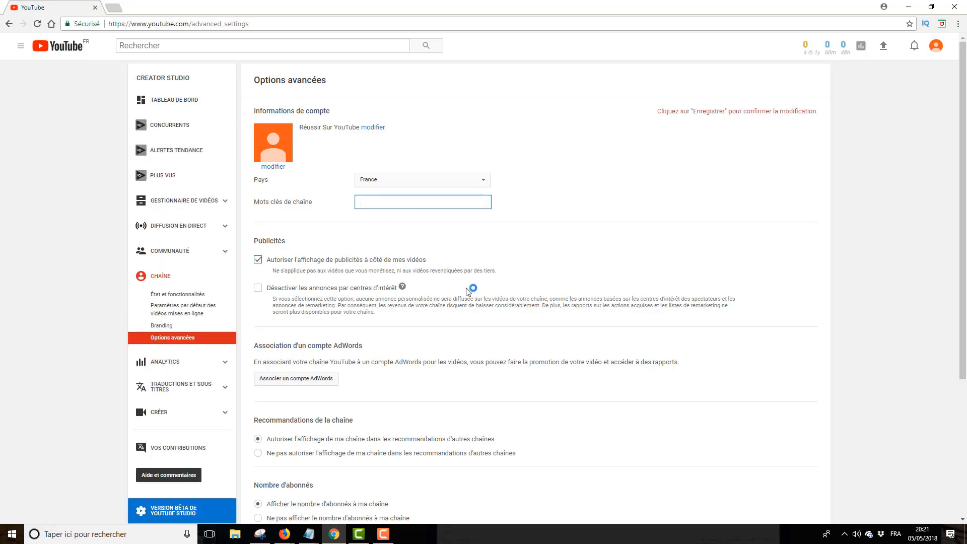
pyautogui.write('youtube, gaming,')
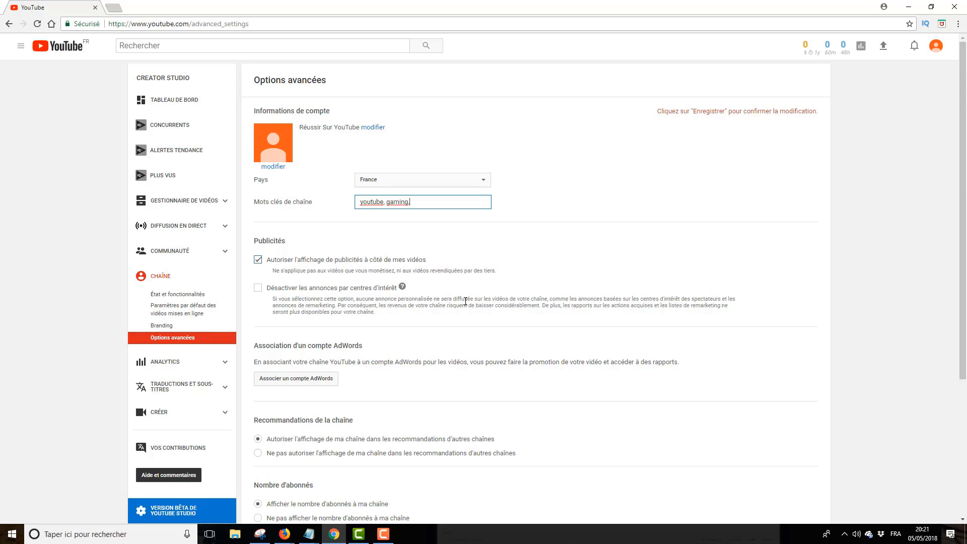
pyautogui.write('tuto, vidéo, faire des vidéos,')
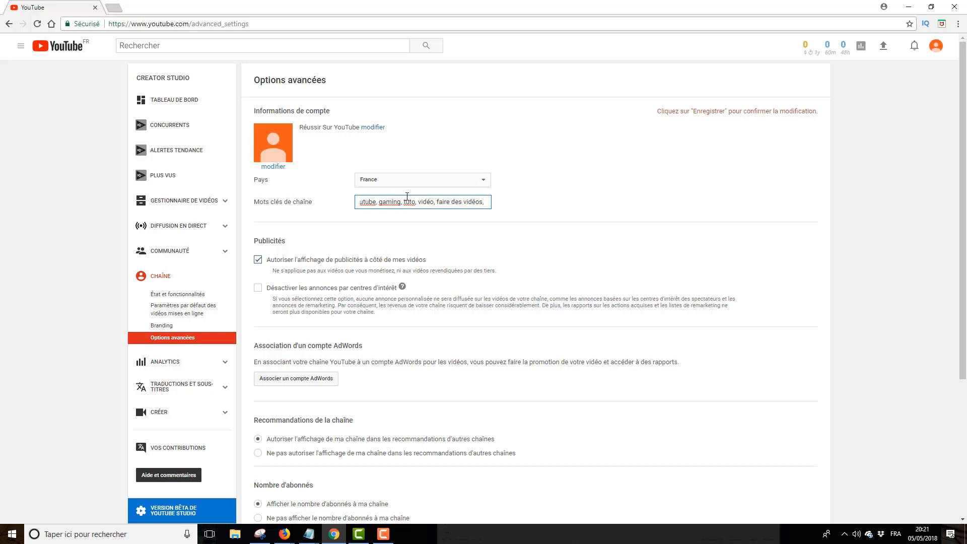
pyautogui.scroll(-1, 408, 202)
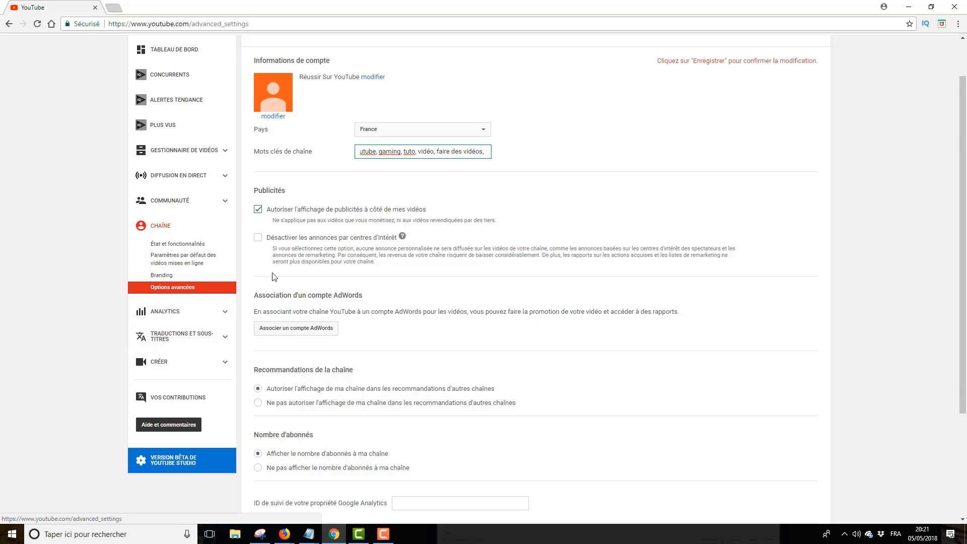
pyautogui.scroll(-3, 275, 277)
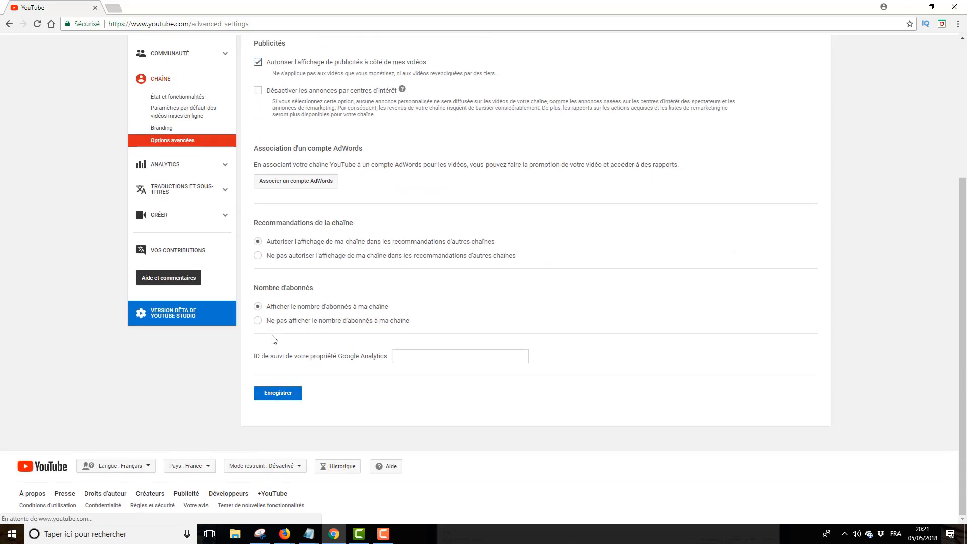
pyautogui.click(276, 394)
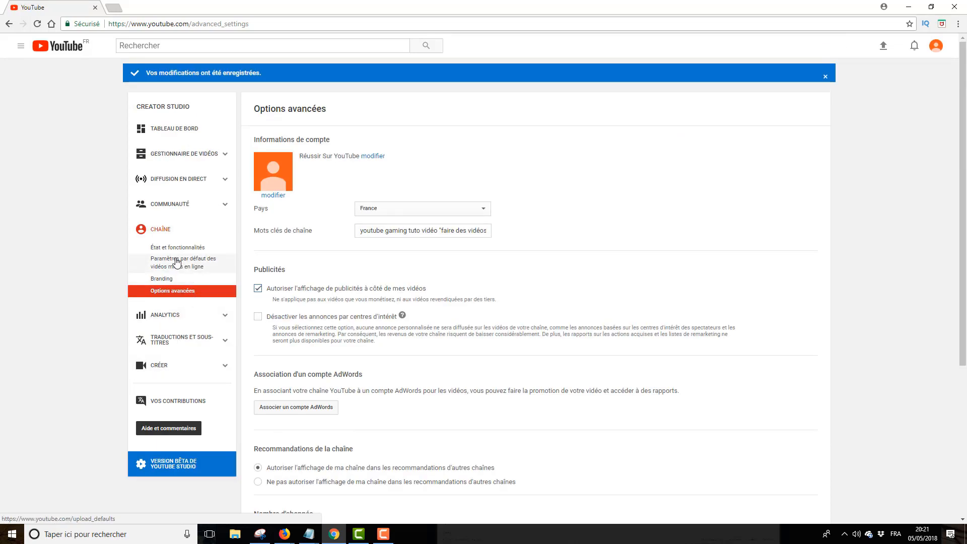
# - Go back to État et fonctionnalités and launch phone verification with the Valider button
pyautogui.click(214, 323)
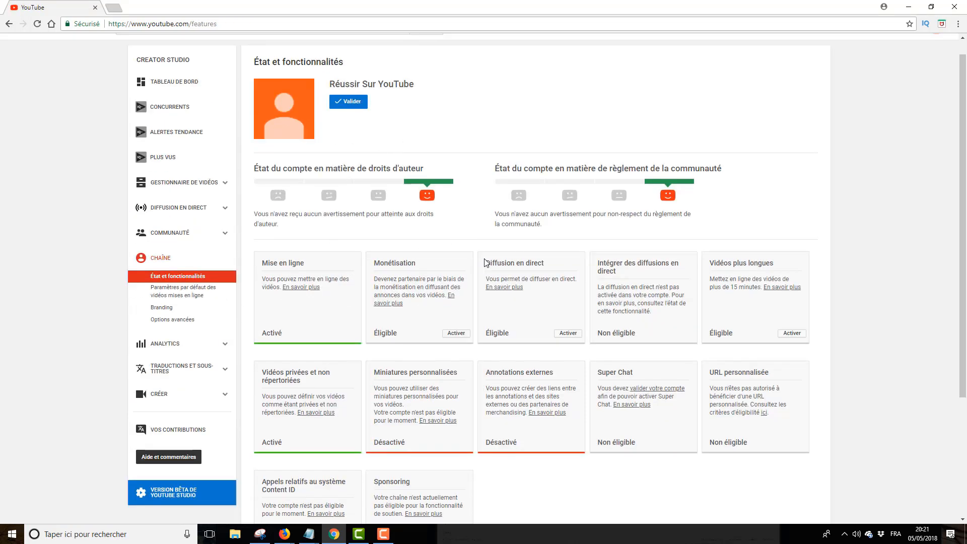
pyautogui.scroll(-2, 442, 350)
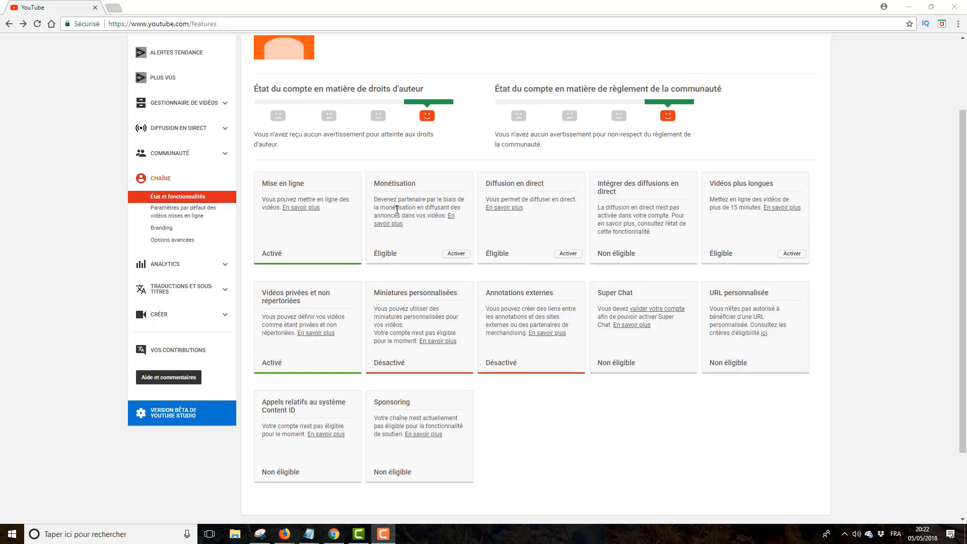
pyautogui.scroll(2, 355, 133)
pyautogui.click(354, 125)
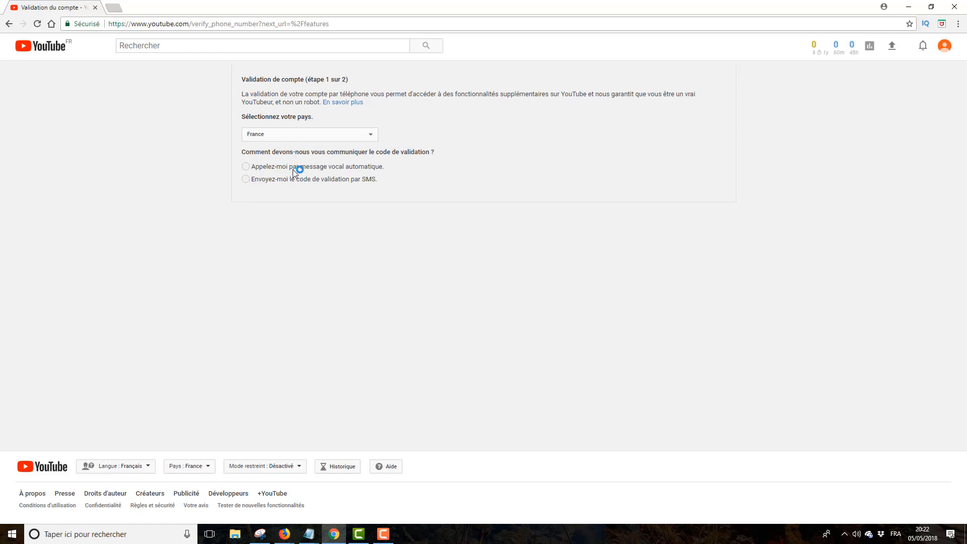
# - Pick a delivery method, submit the six-digit verification code, and continue once the account shows Validé
pyautogui.click(324, 180)
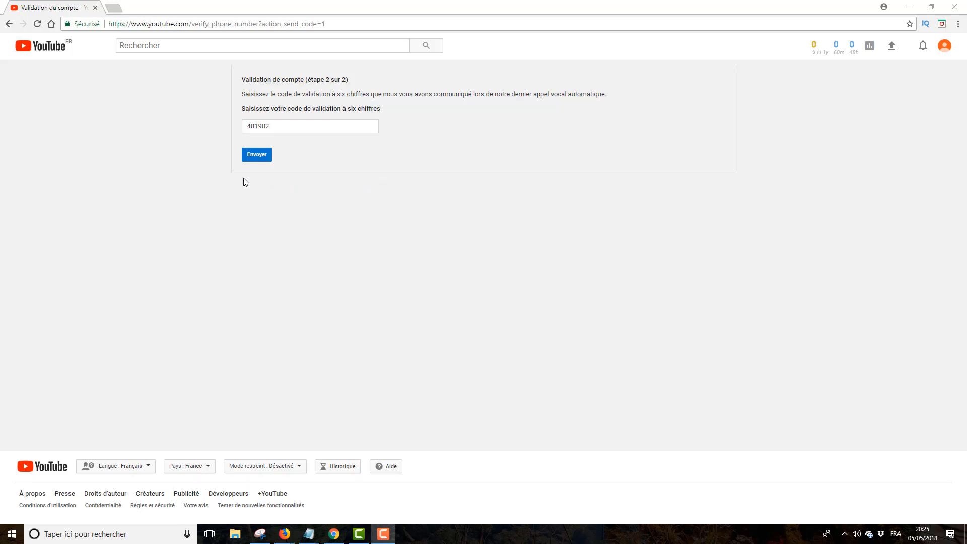
pyautogui.click(256, 155)
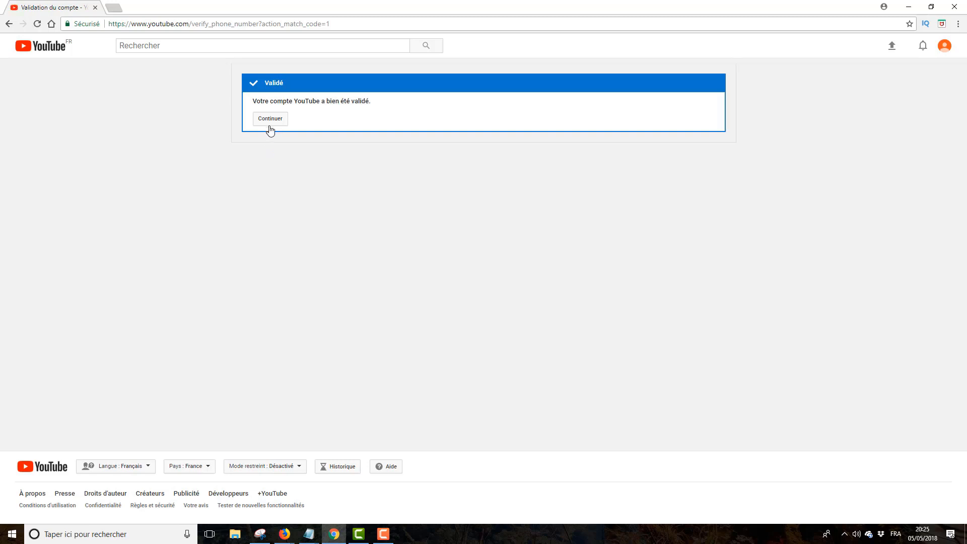
pyautogui.click(269, 122)
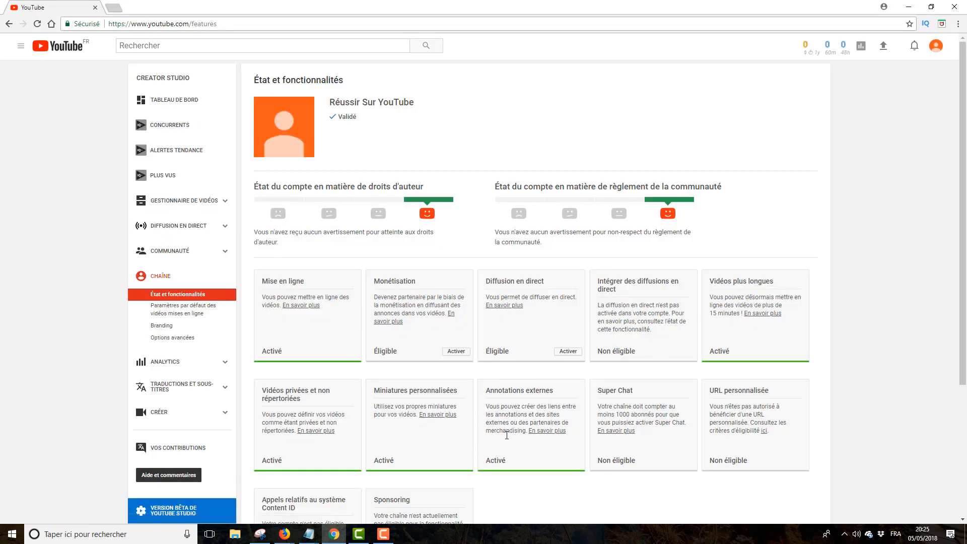
# - Return via Creator Studio and the guide menu's Ma chaîne to the Réussir Sur YouTube channel
pyautogui.scroll(-2, 519, 433)
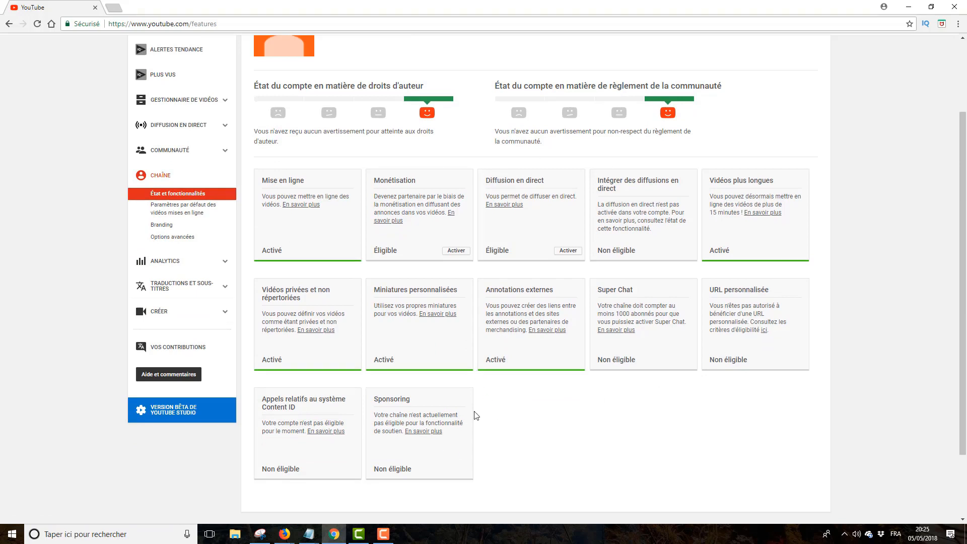
pyautogui.scroll(1, 562, 186)
pyautogui.scroll(2, 561, 188)
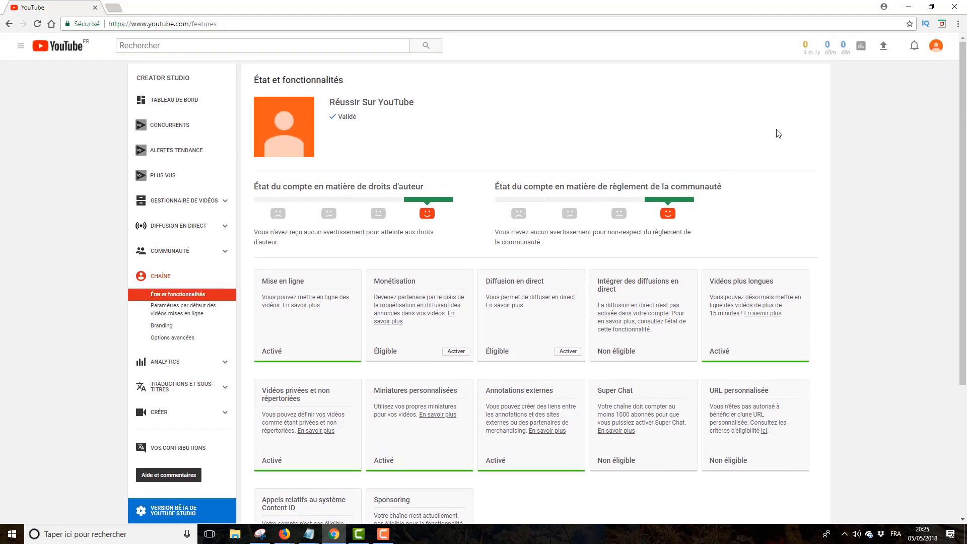
pyautogui.click(936, 47)
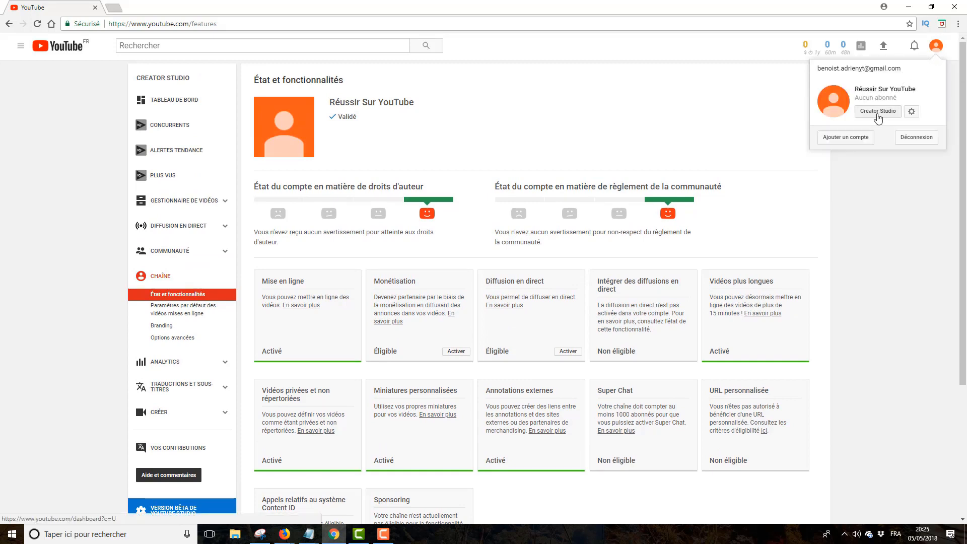
pyautogui.click(878, 111)
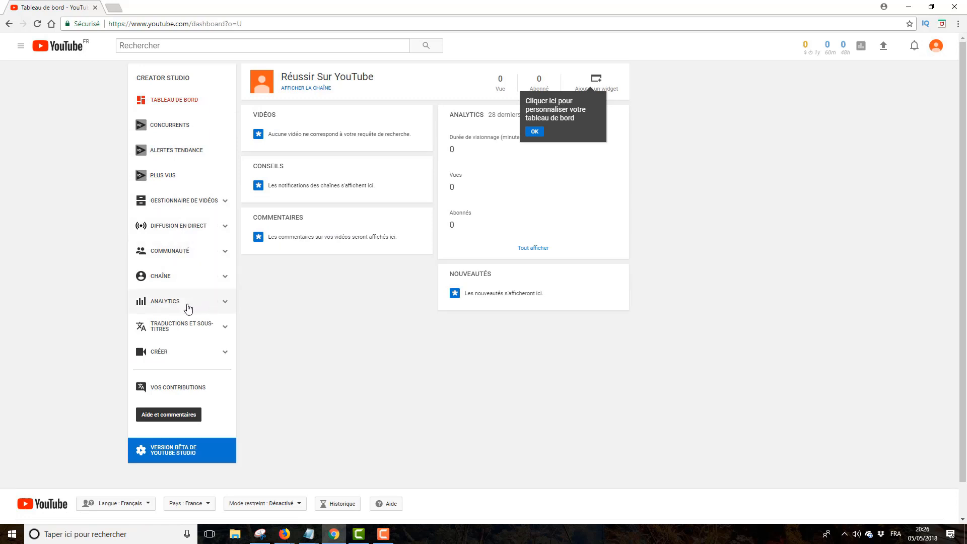
pyautogui.click(21, 46)
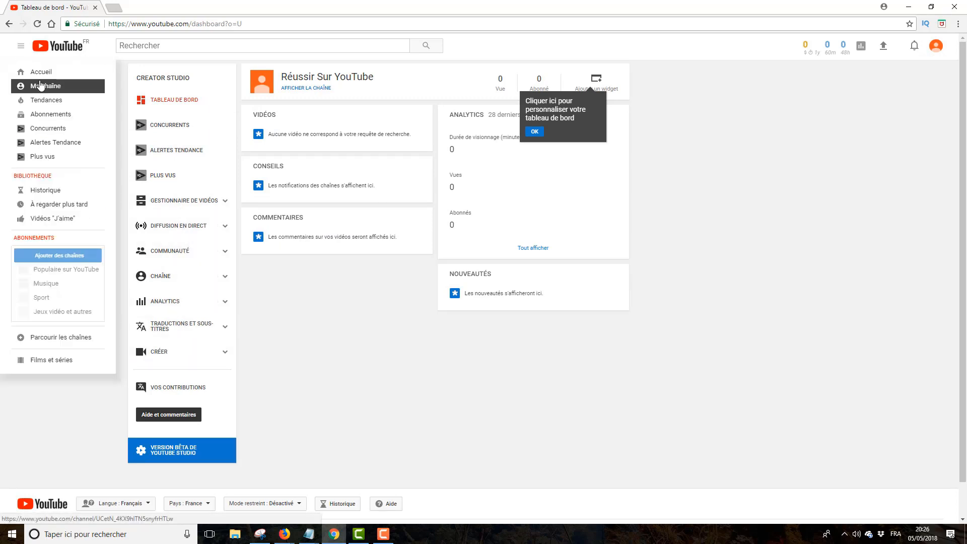
pyautogui.click(40, 85)
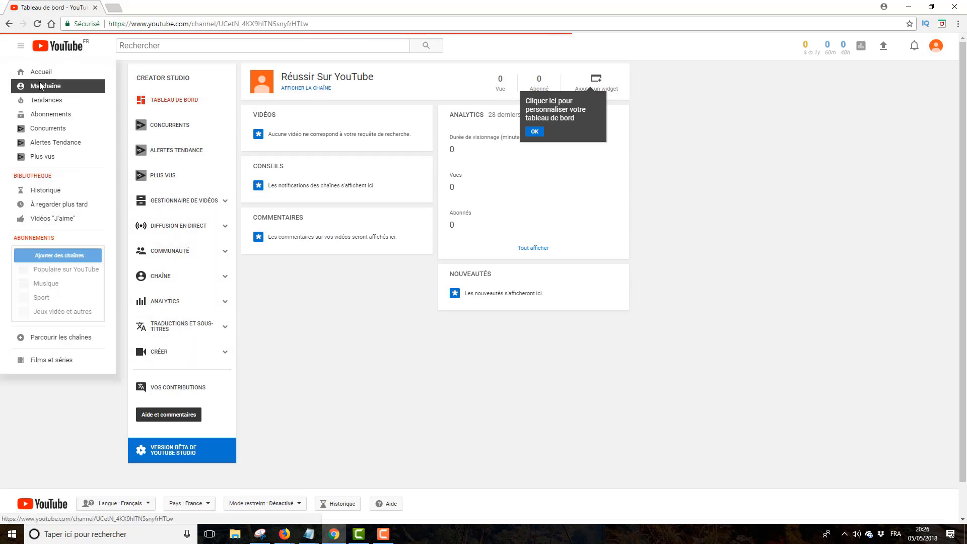